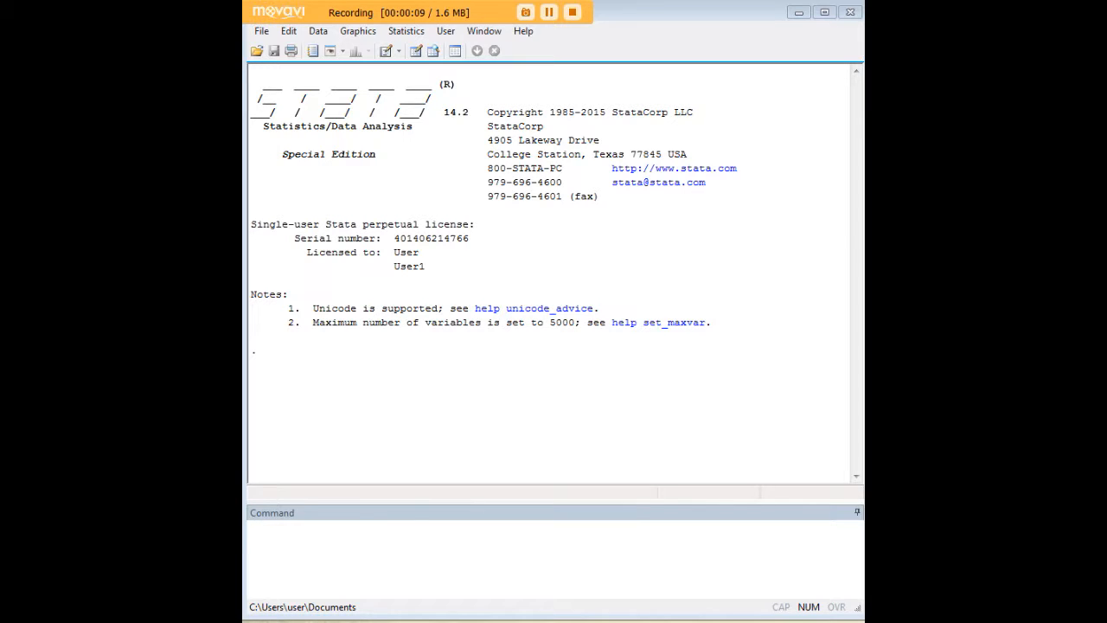
Step: Load the kva generator dataset with webuse and list all 12 observations of failtime, load and bearings
{"action": "left_click", "coordinate": [707, 539]}
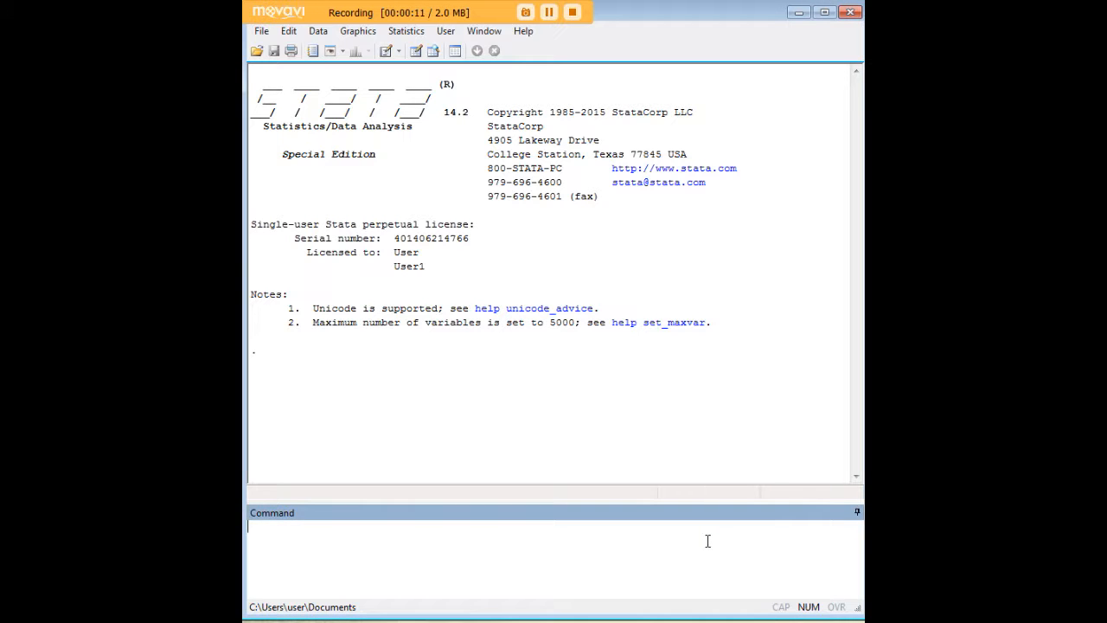
{"action": "type", "text": "webuse kva"}
{"action": "key", "text": "Return"}
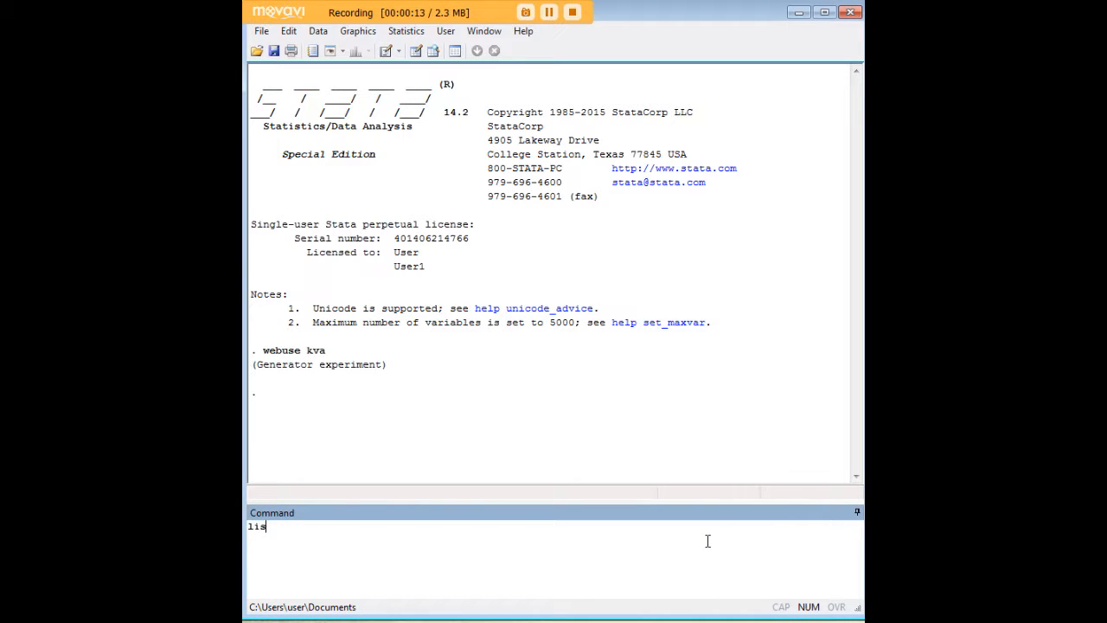
{"action": "key", "text": "Return"}
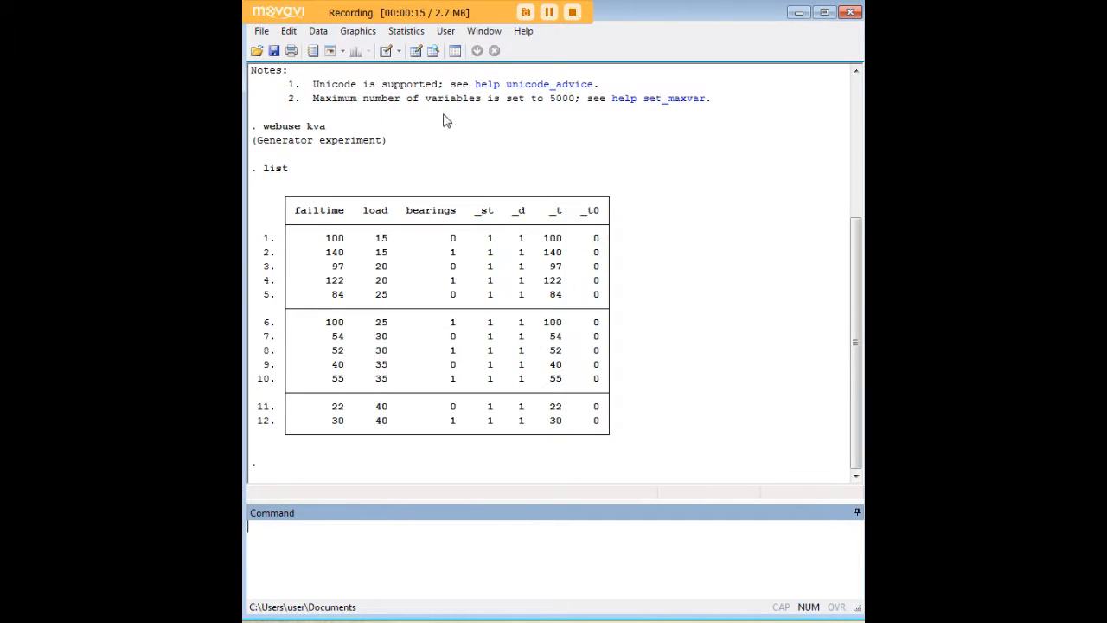
{"action": "left_click_drag", "start_coordinate": [329, 128], "coordinate": [263, 128]}
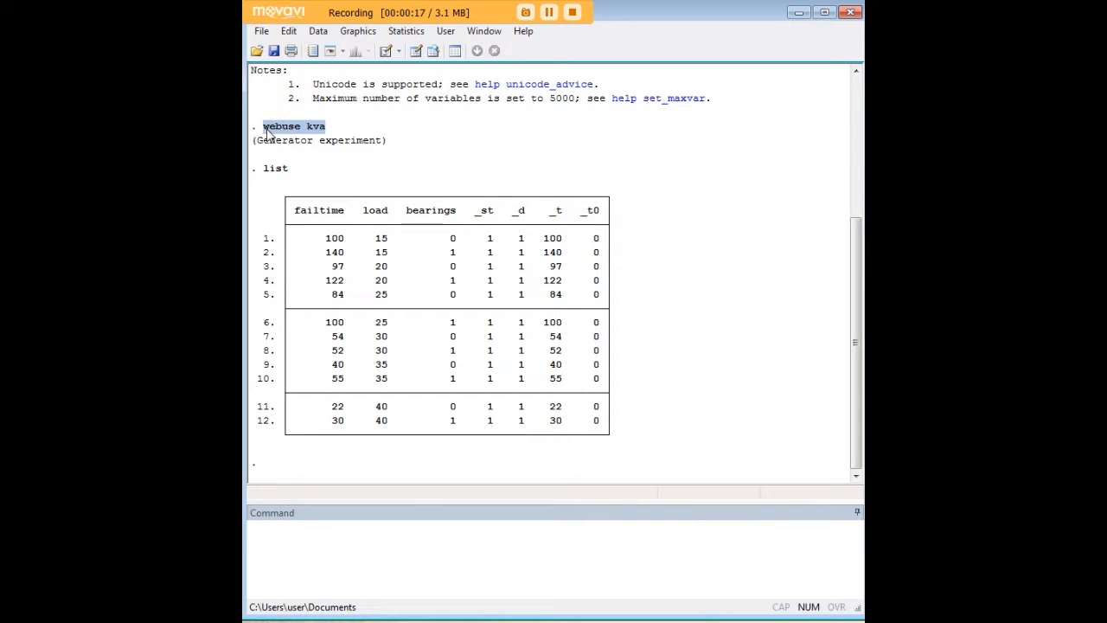
{"action": "scroll", "coordinate": [414, 190], "scroll_direction": "up", "scroll_amount": 3}
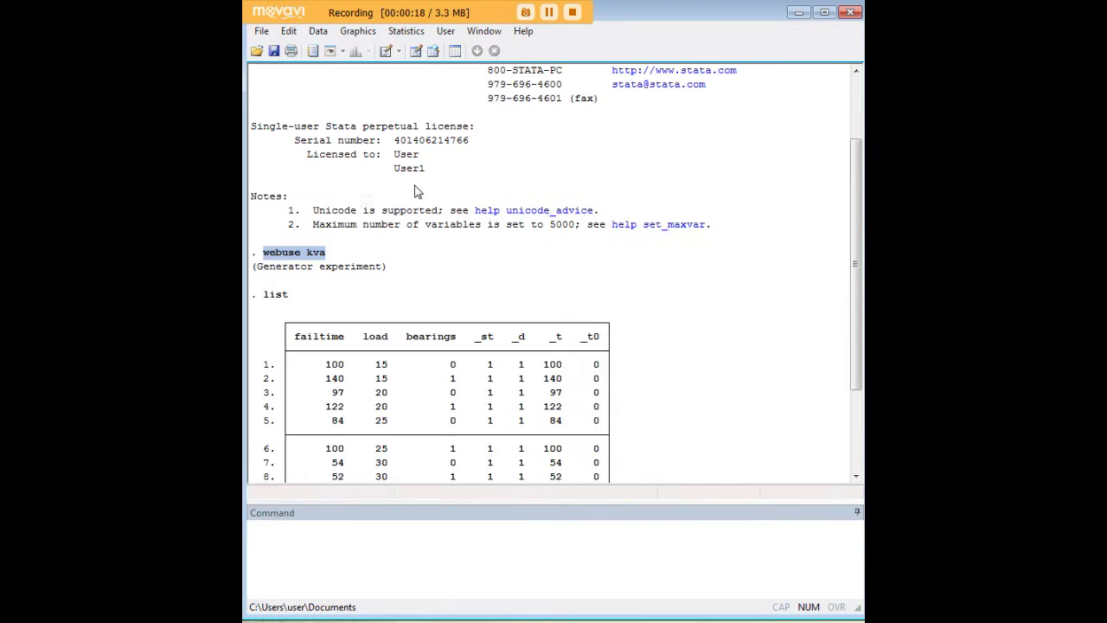
{"action": "left_click", "coordinate": [323, 260]}
{"action": "scroll", "coordinate": [467, 253], "scroll_direction": "down", "scroll_amount": 3}
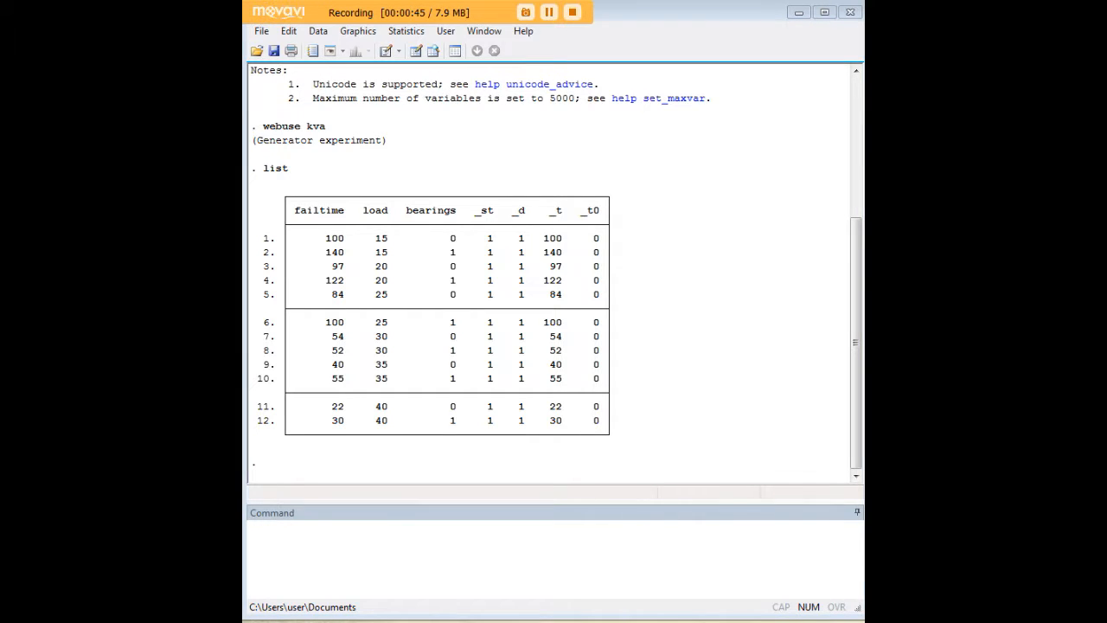
Step: Declare survival data on failtime with stset, reporting 12 failures and 896 total time at risk
{"action": "left_click", "coordinate": [702, 534]}
{"action": "type", "text": "stset failtime"}
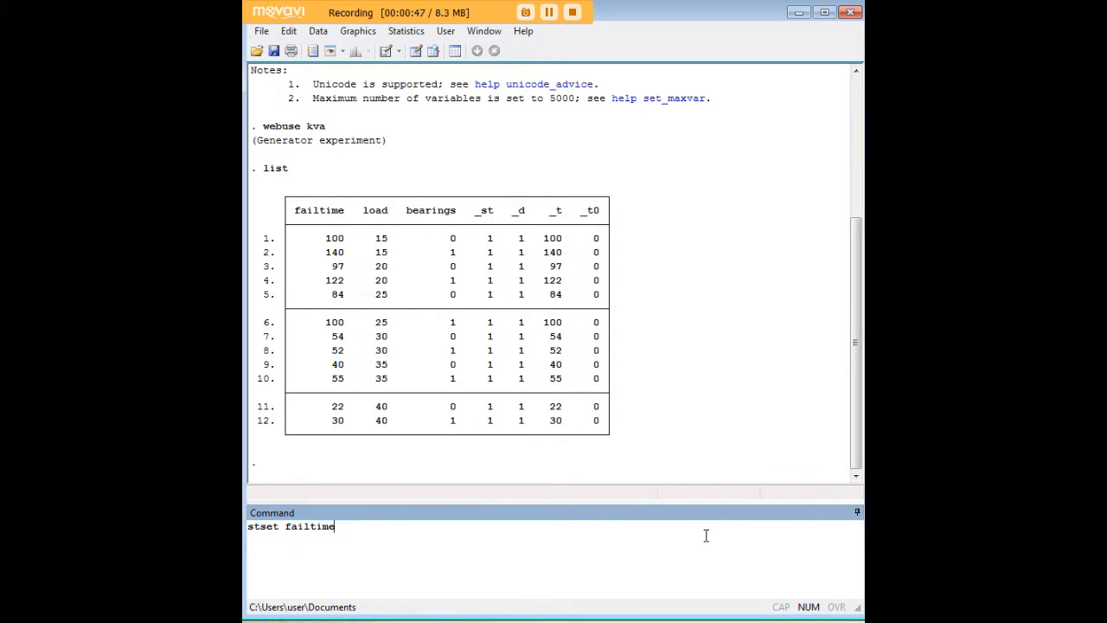
{"action": "key", "text": "Return"}
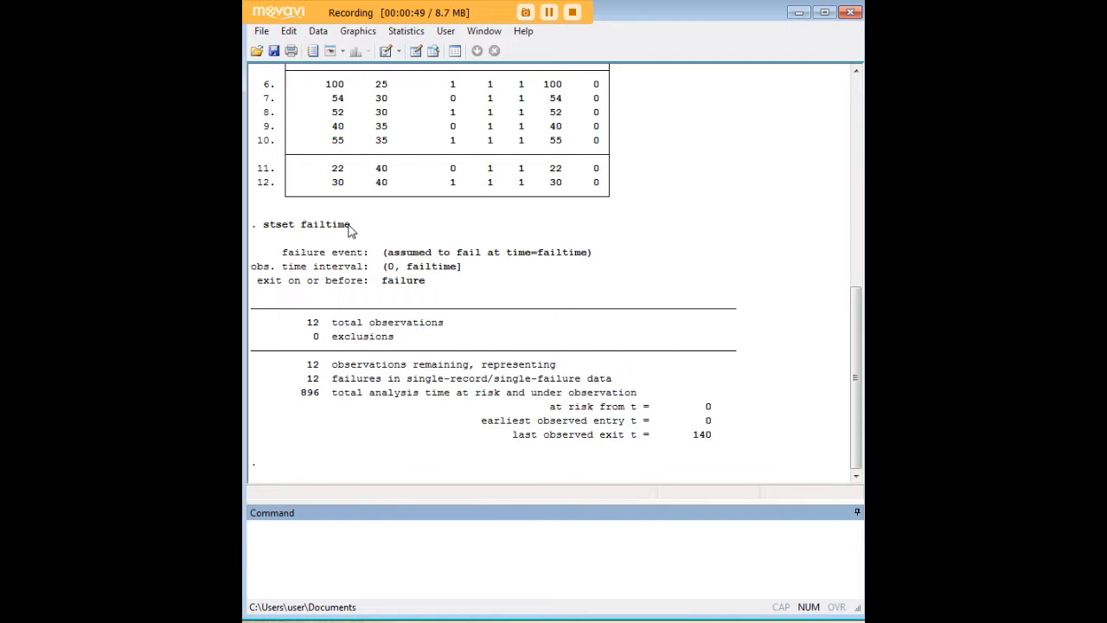
{"action": "left_click_drag", "start_coordinate": [351, 227], "coordinate": [263, 227]}
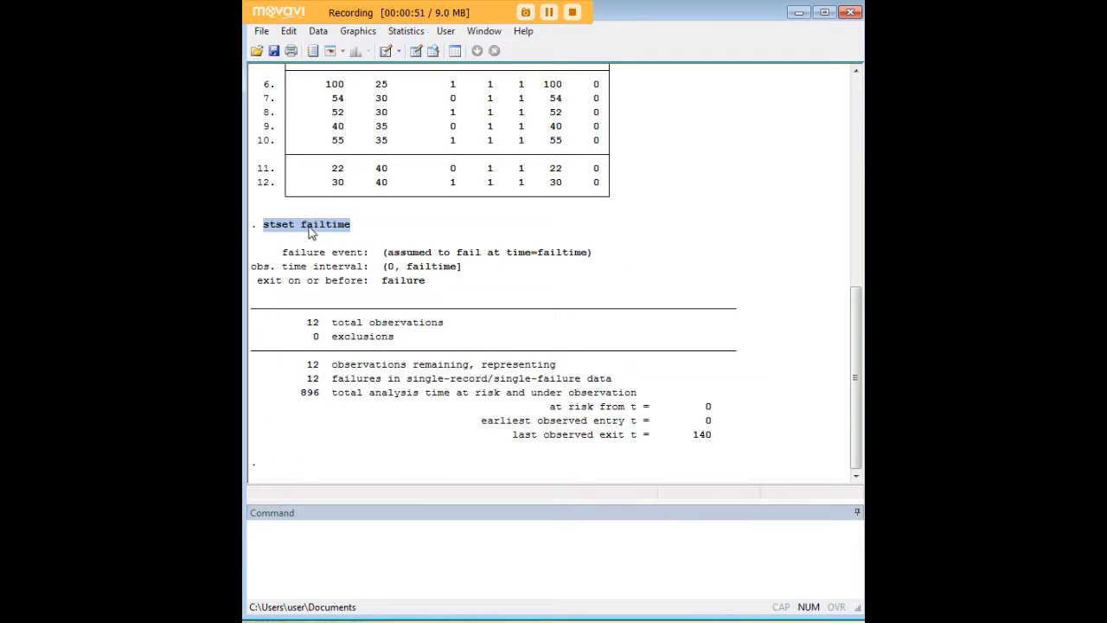
{"action": "left_click", "coordinate": [363, 228]}
{"action": "scroll", "coordinate": [410, 268], "scroll_direction": "up", "scroll_amount": 2}
{"action": "scroll", "coordinate": [411, 272], "scroll_direction": "up", "scroll_amount": 3}
{"action": "scroll", "coordinate": [454, 309], "scroll_direction": "down", "scroll_amount": 4}
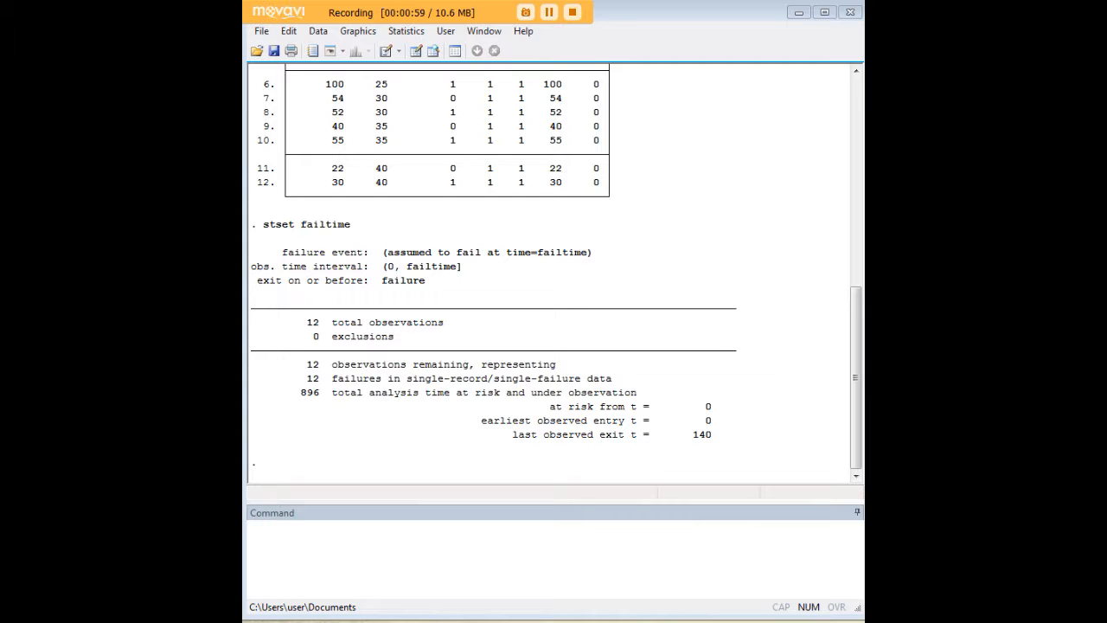
{"action": "left_click", "coordinate": [732, 562]}
{"action": "type", "text": "stcox bearing"}
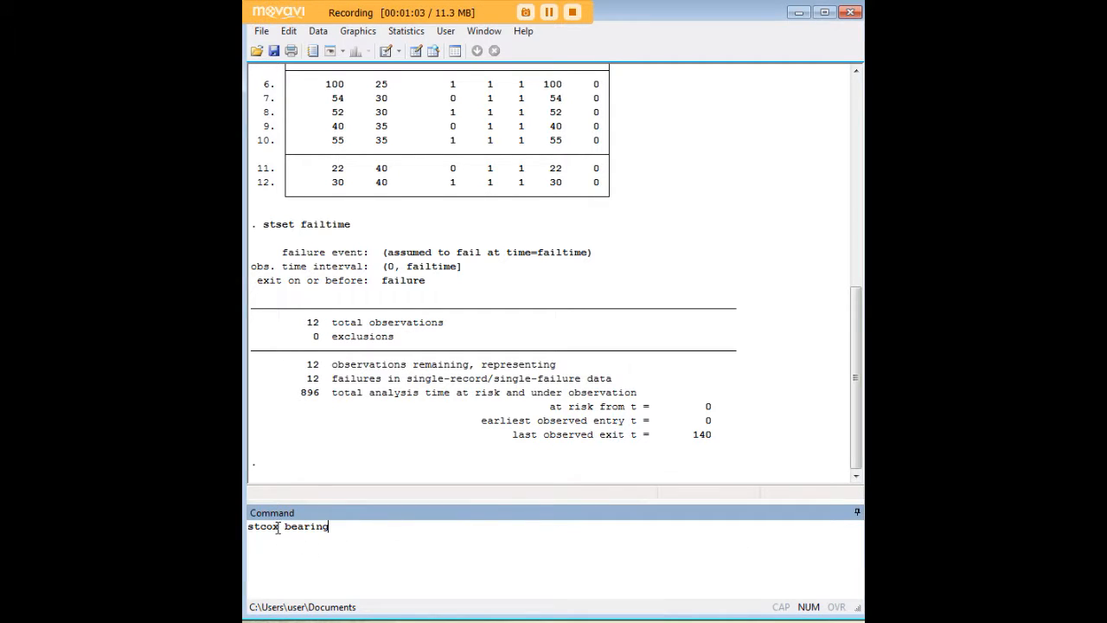
Step: Fit a Cox model on bearings with stcox, highlighting the hazard ratio .4744201 (p = 0.258)
{"action": "left_click_drag", "start_coordinate": [277, 527], "coordinate": [248, 522]}
{"action": "left_click", "coordinate": [334, 526]}
{"action": "key", "text": "Return"}
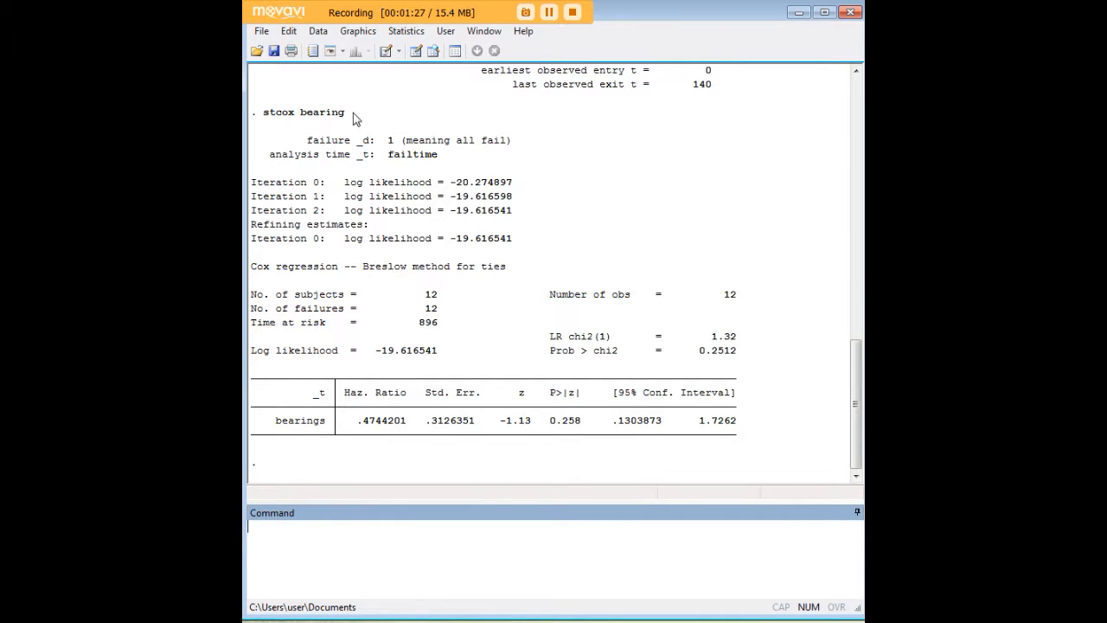
{"action": "left_click_drag", "start_coordinate": [346, 116], "coordinate": [268, 123]}
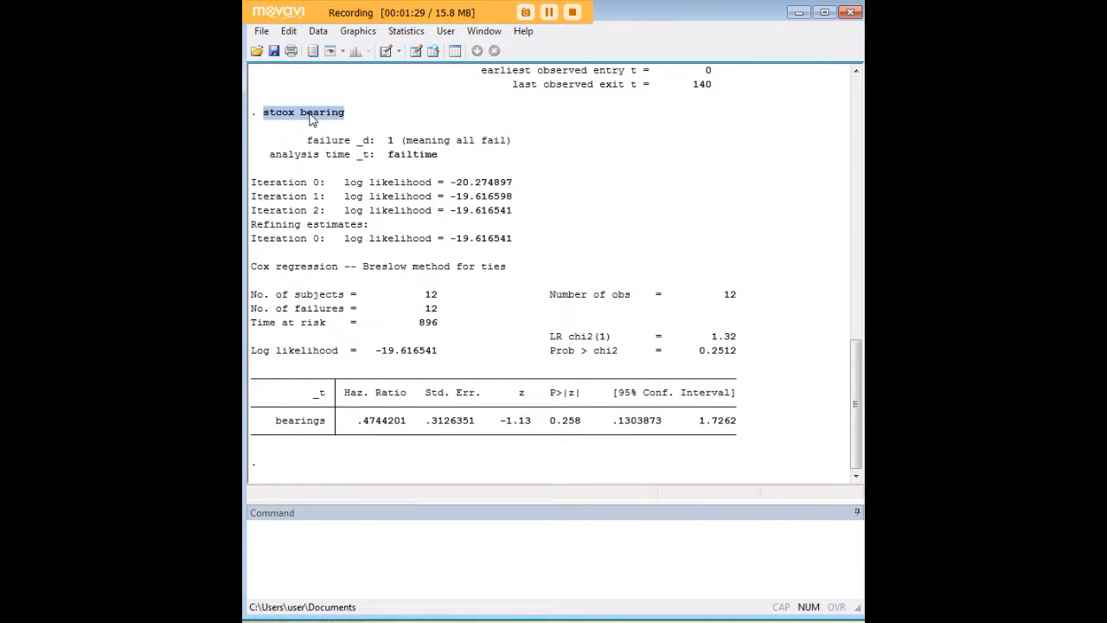
{"action": "left_click_drag", "start_coordinate": [410, 430], "coordinate": [360, 426]}
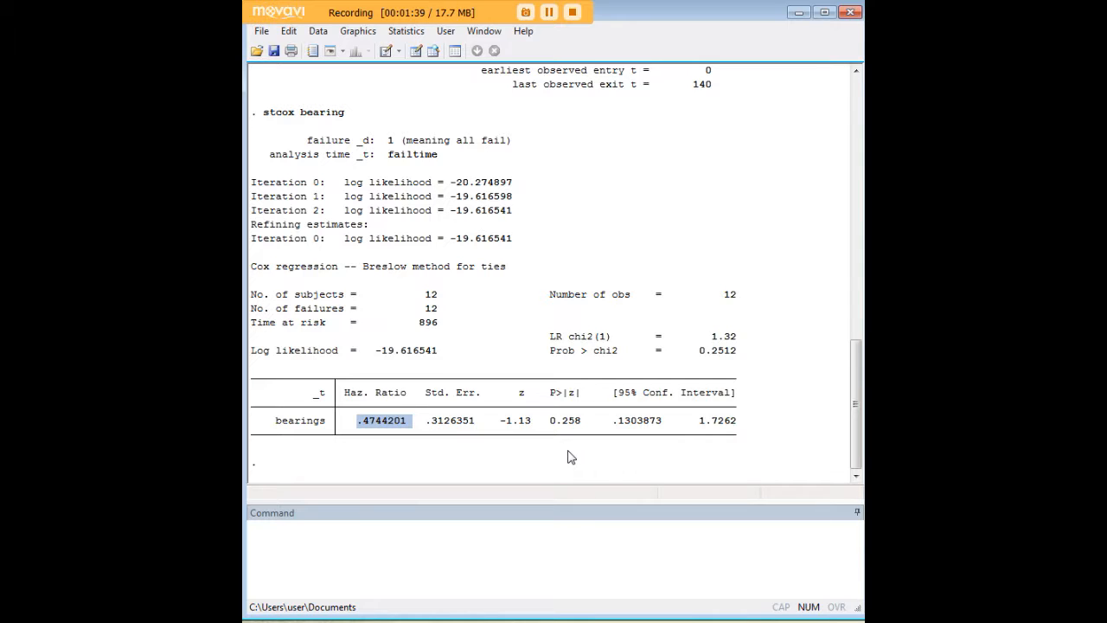
{"action": "left_click", "coordinate": [610, 542]}
{"action": "type", "text": "tab bear"}
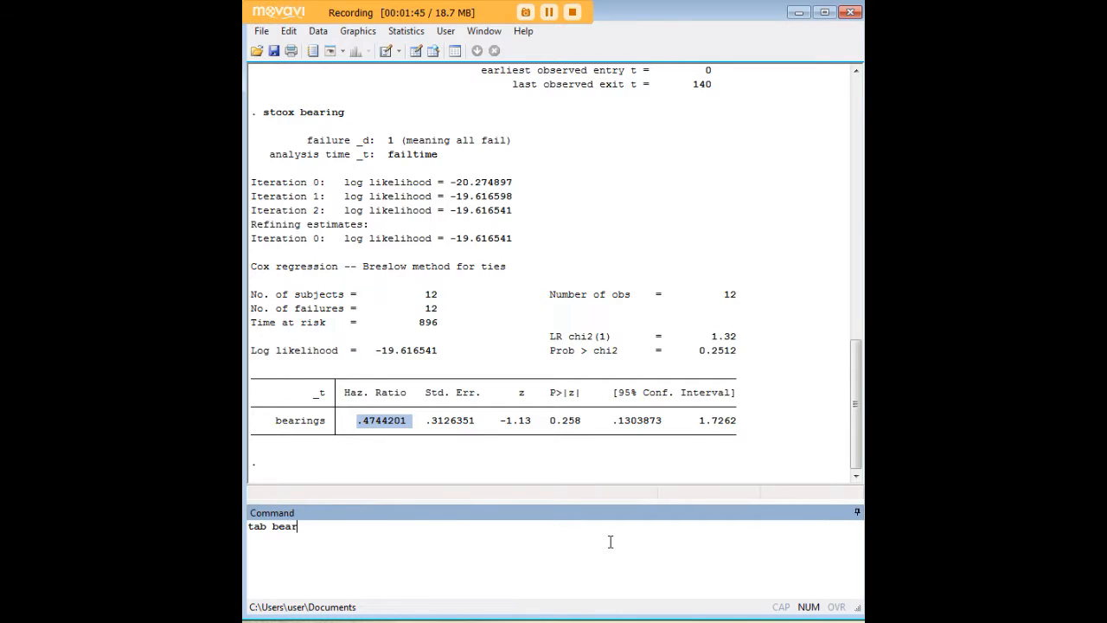
{"action": "key", "text": "Return"}
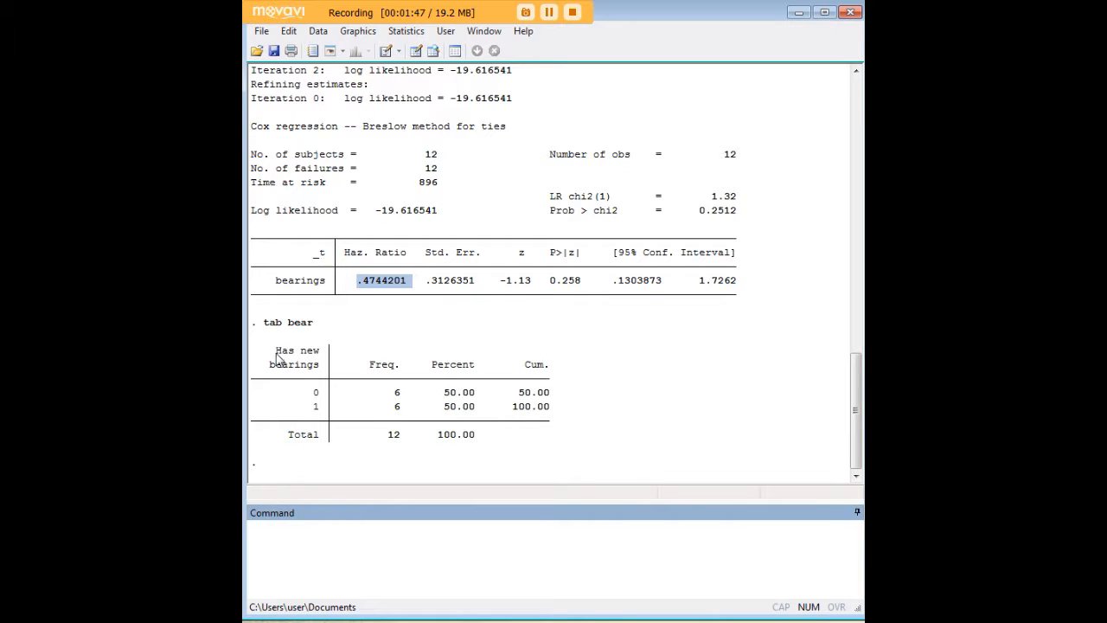
{"action": "left_click_drag", "start_coordinate": [277, 356], "coordinate": [320, 369]}
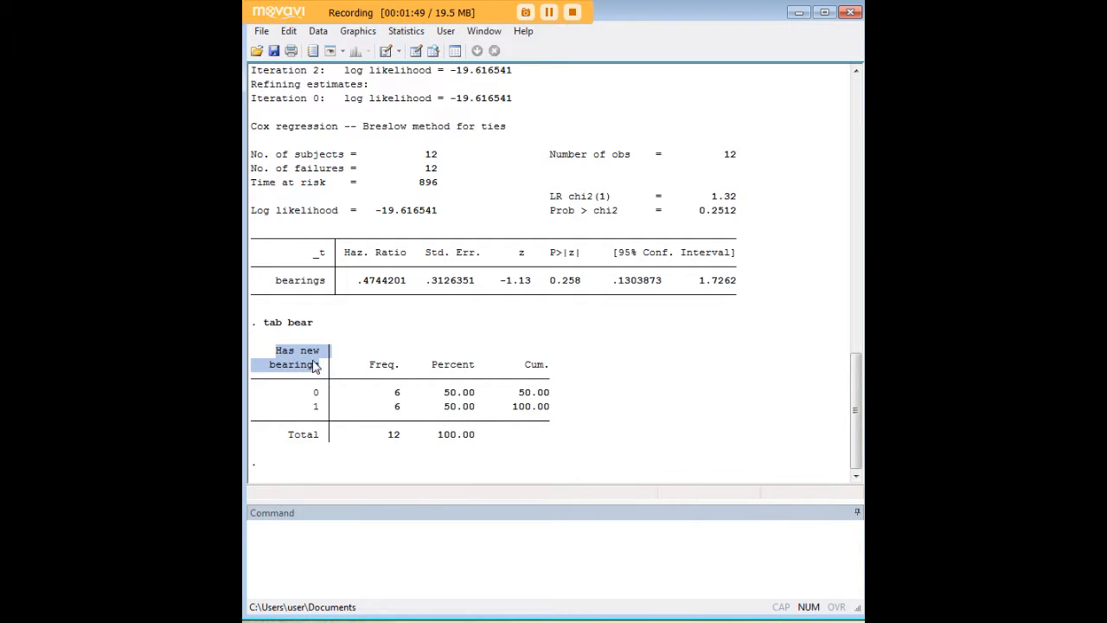
{"action": "left_click_drag", "start_coordinate": [319, 417], "coordinate": [312, 408]}
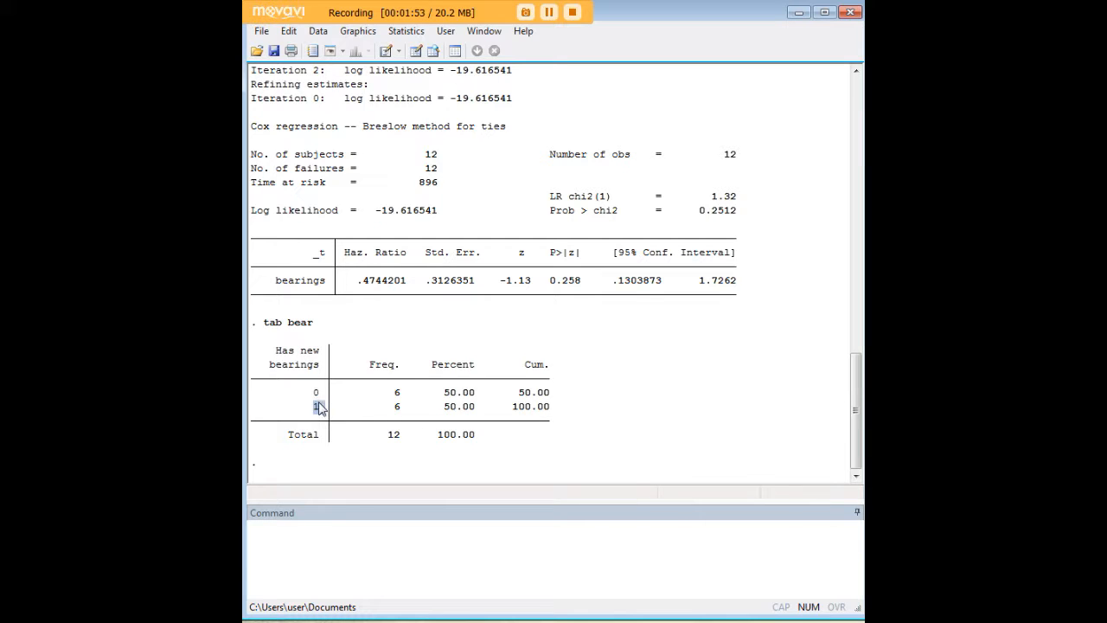
{"action": "left_click", "coordinate": [350, 419]}
{"action": "left_click_drag", "start_coordinate": [275, 284], "coordinate": [325, 288]}
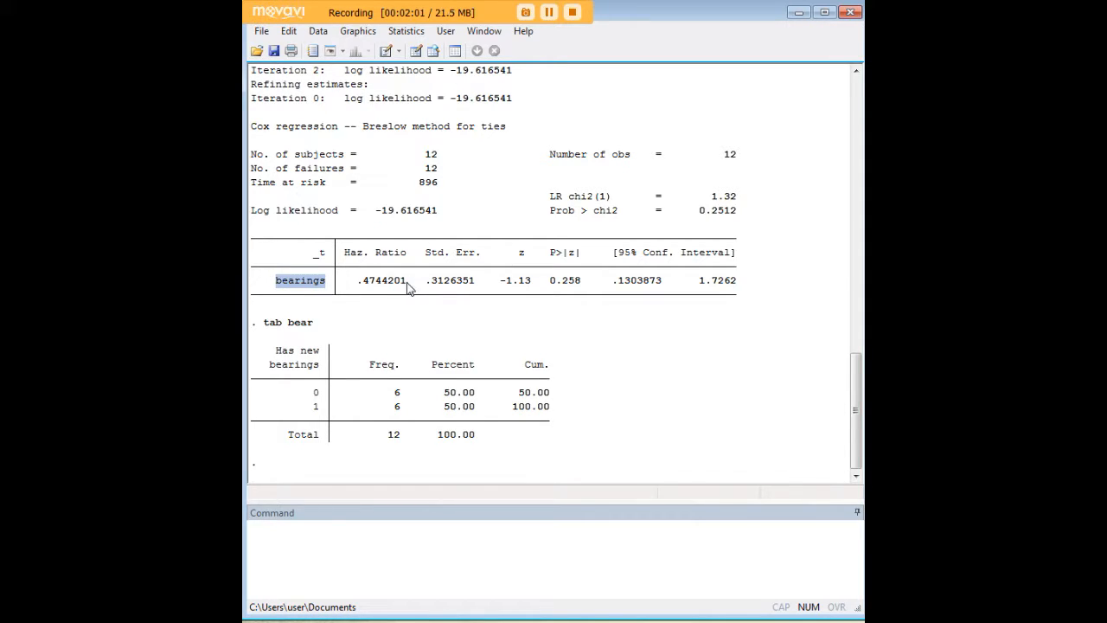
{"action": "left_click_drag", "start_coordinate": [407, 286], "coordinate": [353, 285]}
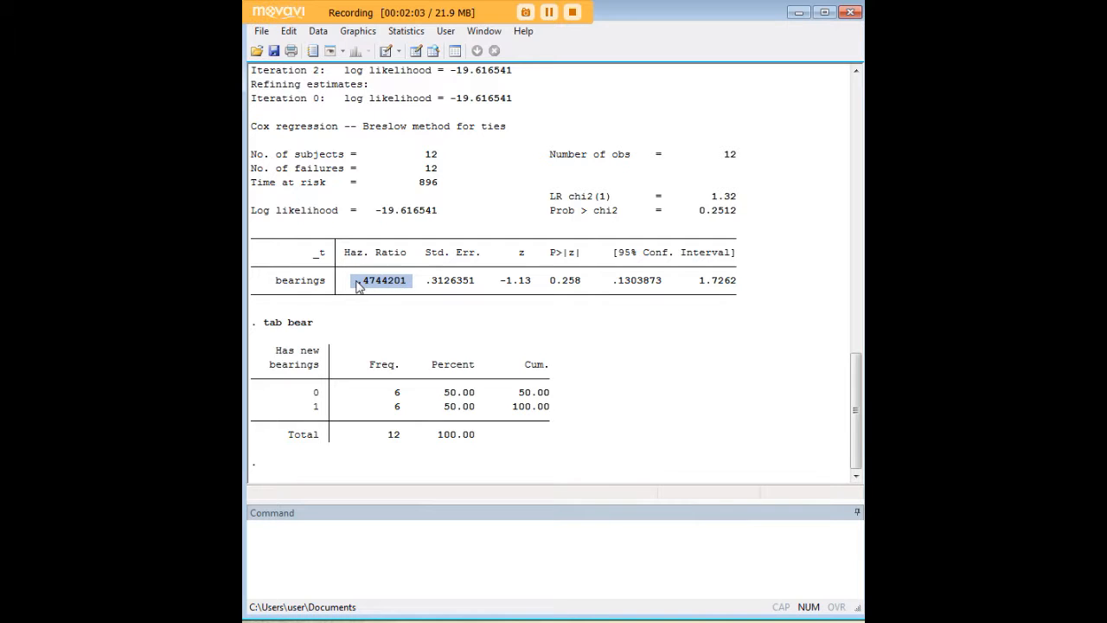
{"action": "mouse_move", "coordinate": [324, 404]}
{"action": "left_mouse_down"}
{"action": "mouse_move", "coordinate": [315, 414]}
{"action": "mouse_move", "coordinate": [311, 395]}
{"action": "left_mouse_up"}
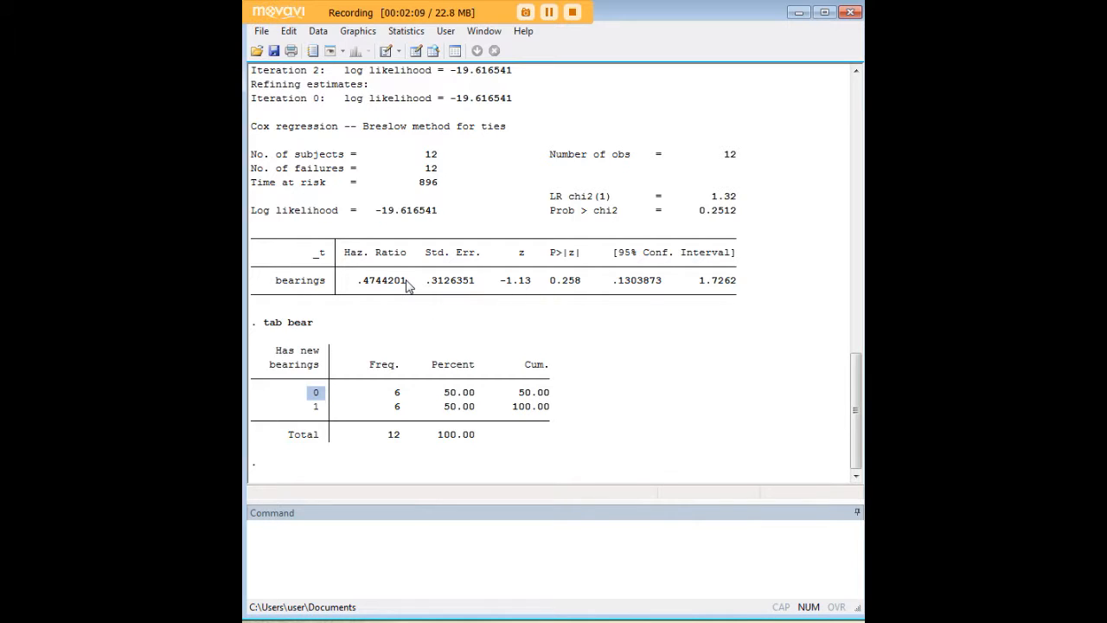
{"action": "left_click_drag", "start_coordinate": [412, 286], "coordinate": [362, 288]}
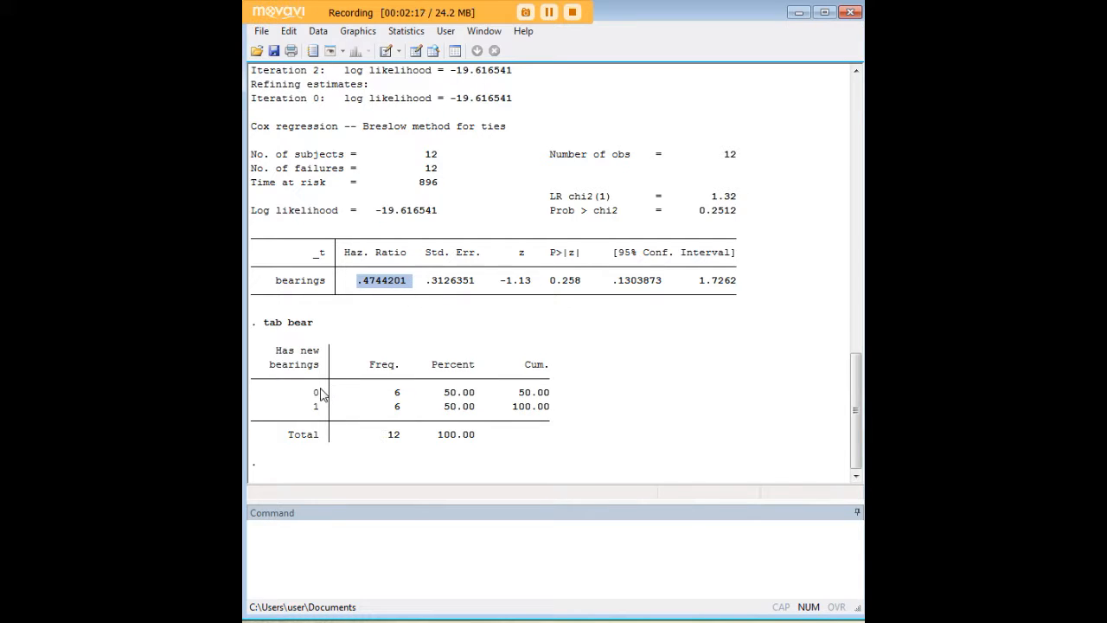
{"action": "left_click_drag", "start_coordinate": [322, 394], "coordinate": [313, 394]}
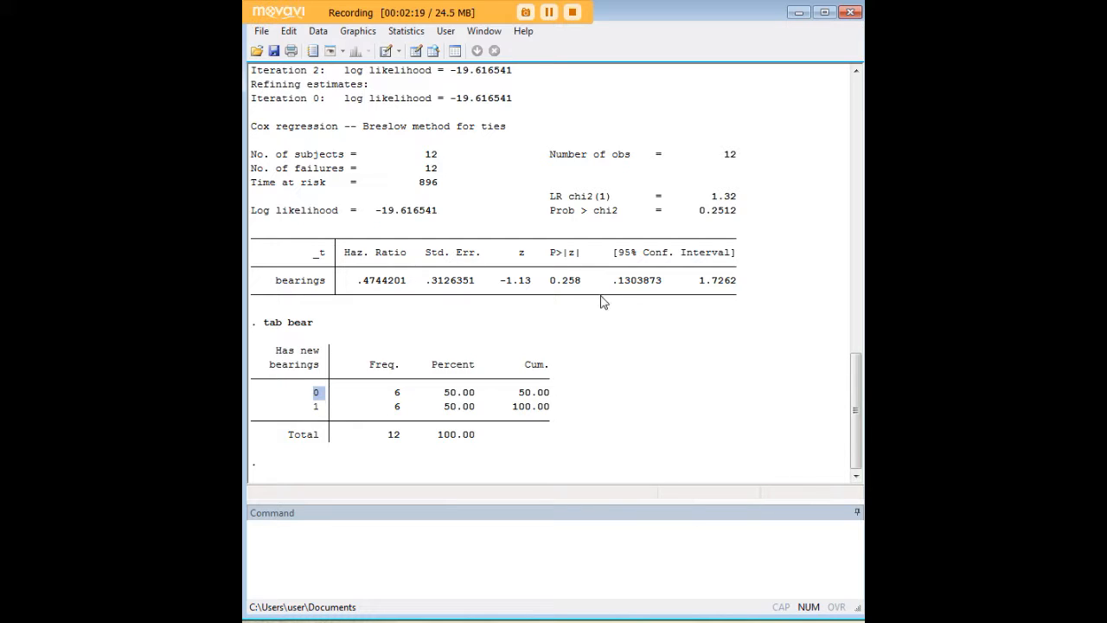
{"action": "left_click_drag", "start_coordinate": [587, 284], "coordinate": [550, 287]}
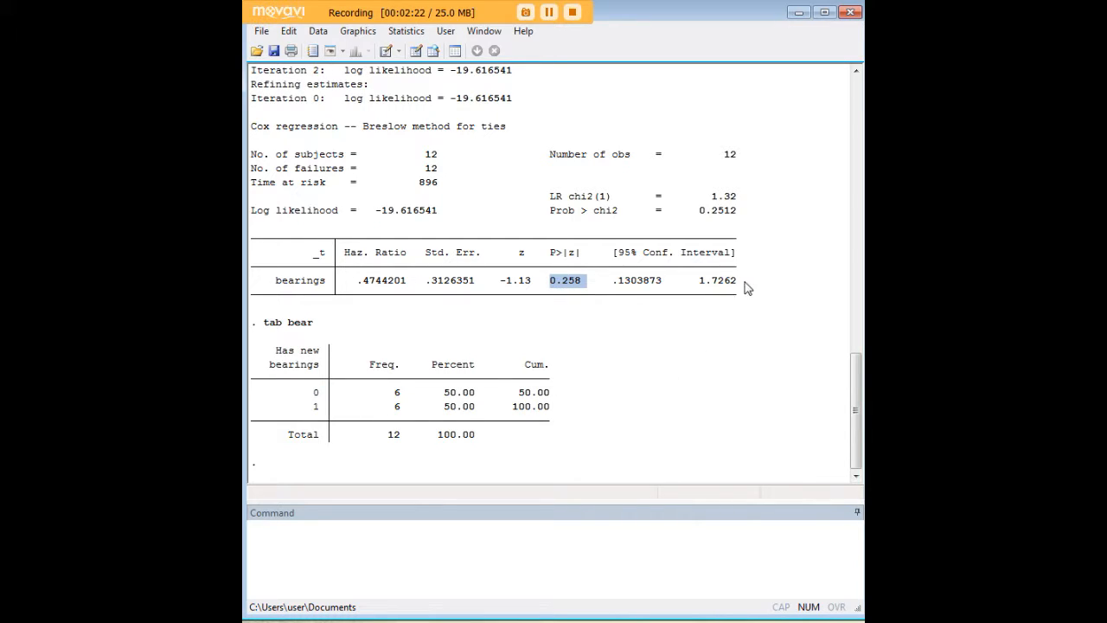
{"action": "left_click", "coordinate": [571, 273]}
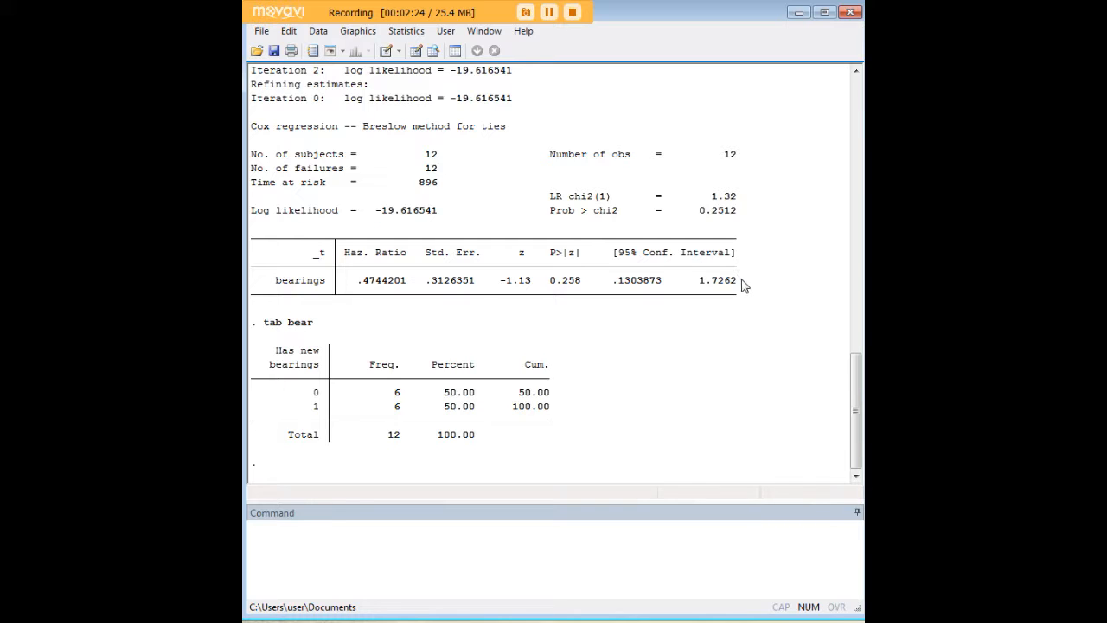
{"action": "left_click_drag", "start_coordinate": [742, 284], "coordinate": [615, 289]}
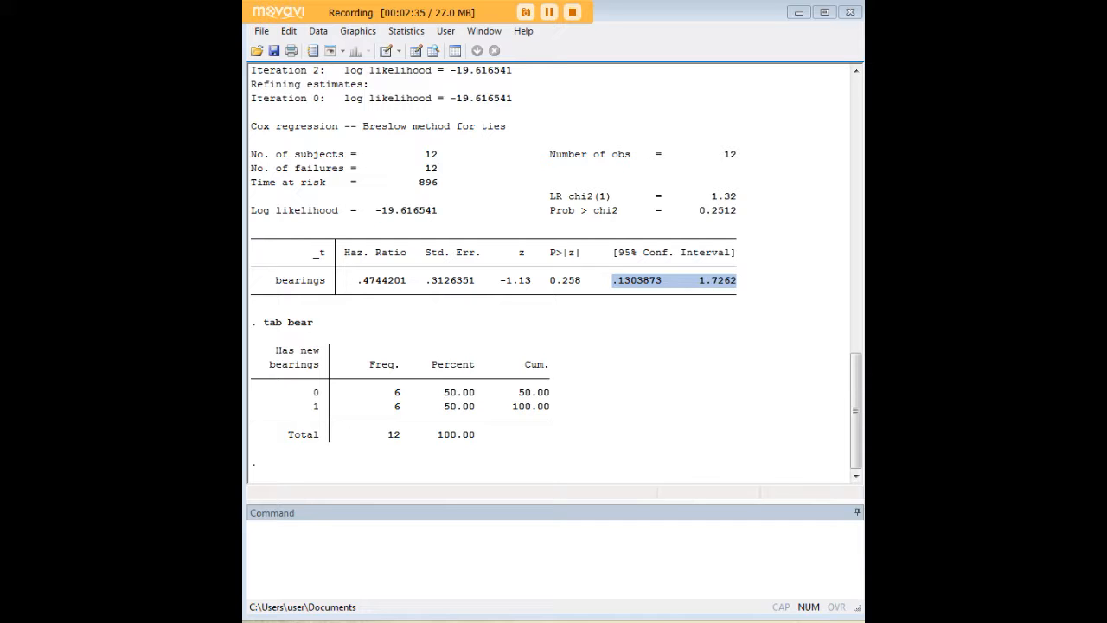
{"action": "left_click", "coordinate": [680, 540]}
{"action": "type", "text": "stcox bearing load"}
Step: Fit a Cox model on bearings and load, highlighting the load row and the bearings p-value 0.019
{"action": "key", "text": "Return"}
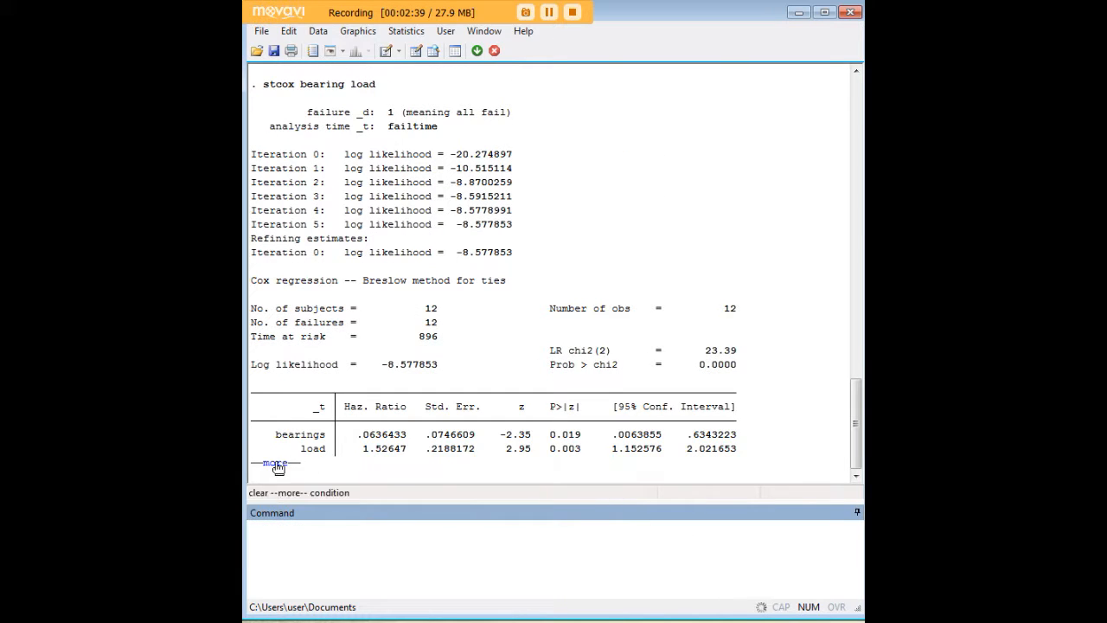
{"action": "left_click", "coordinate": [275, 462]}
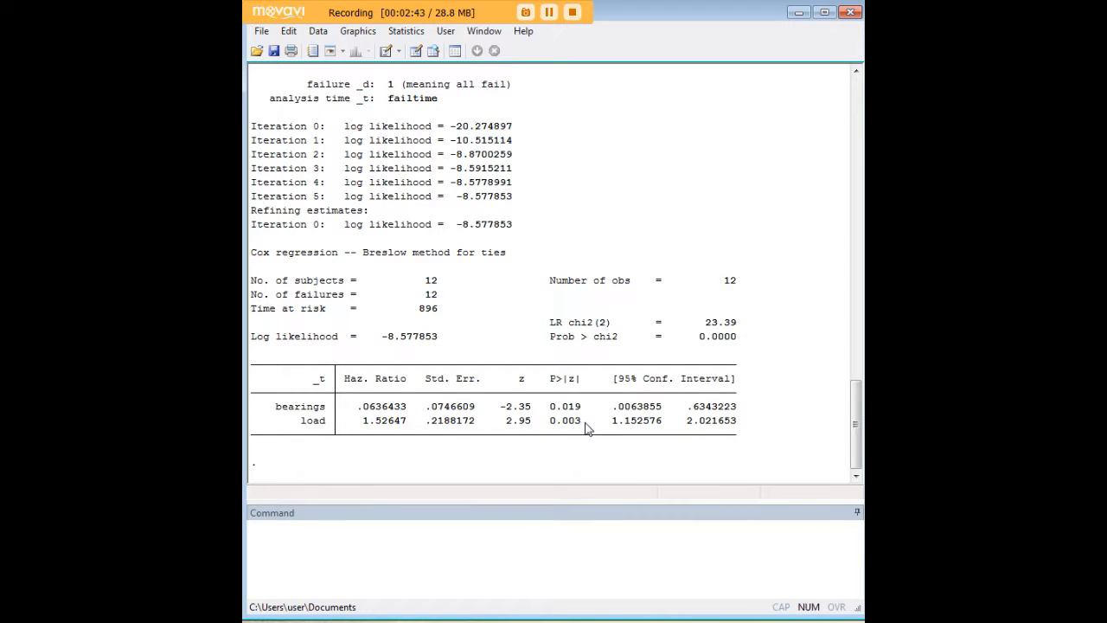
{"action": "left_click_drag", "start_coordinate": [593, 424], "coordinate": [359, 426]}
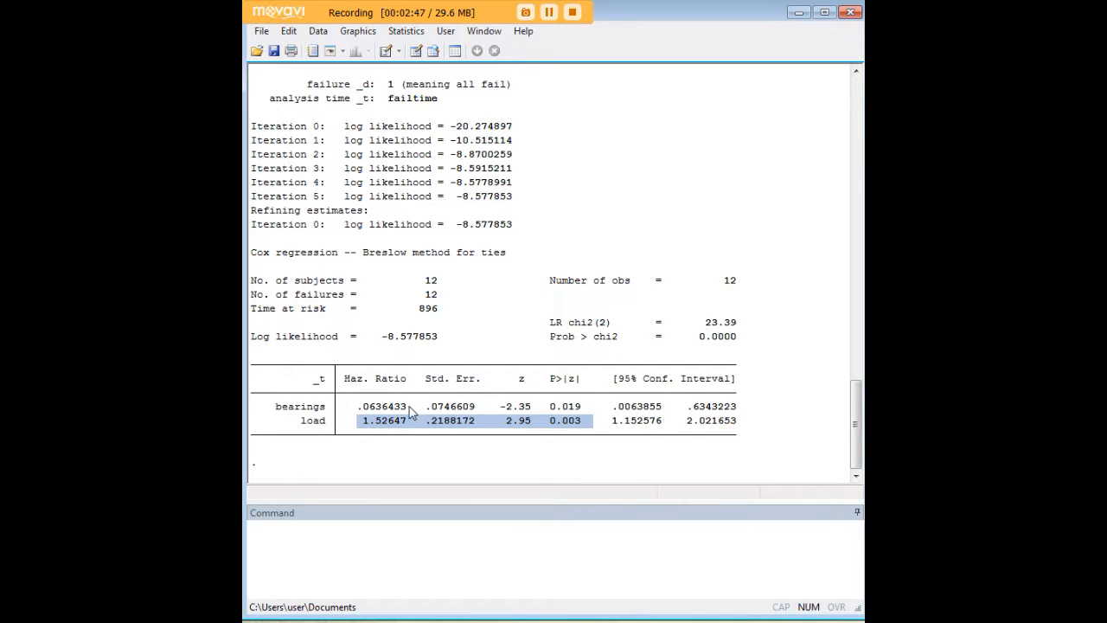
{"action": "left_click_drag", "start_coordinate": [594, 406], "coordinate": [551, 410]}
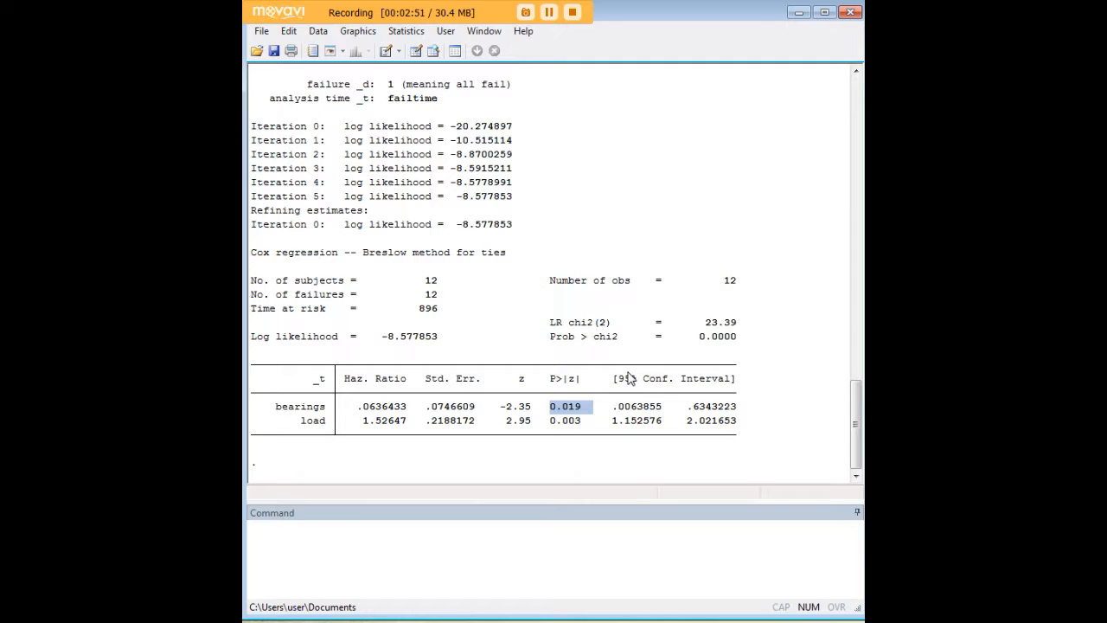
{"action": "left_click", "coordinate": [592, 421]}
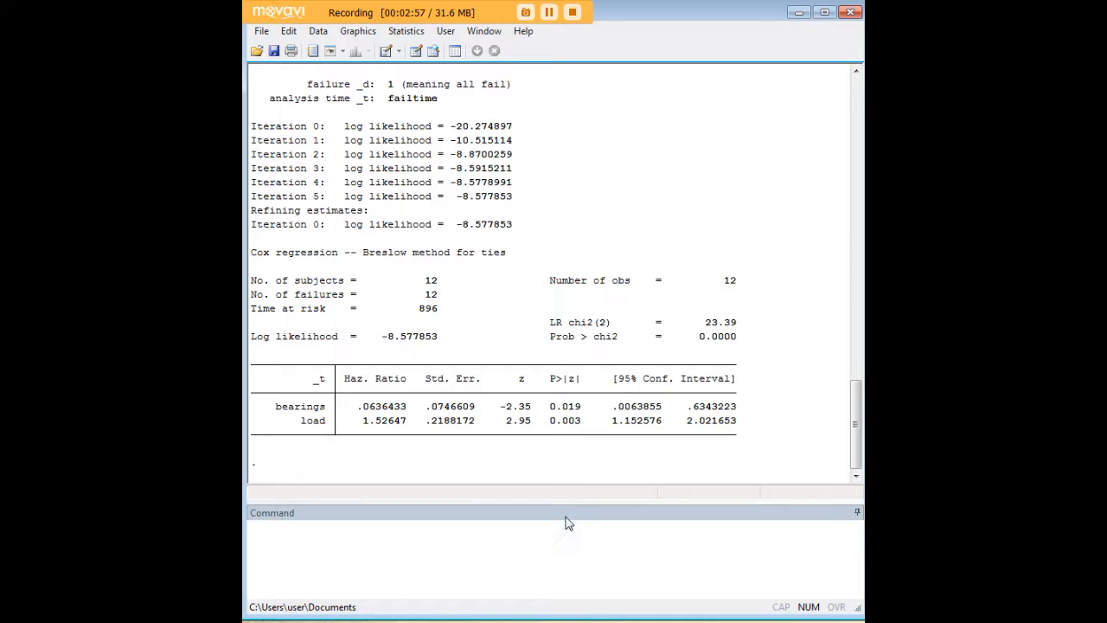
{"action": "left_click", "coordinate": [570, 543]}
{"action": "type", "text": "edi"}
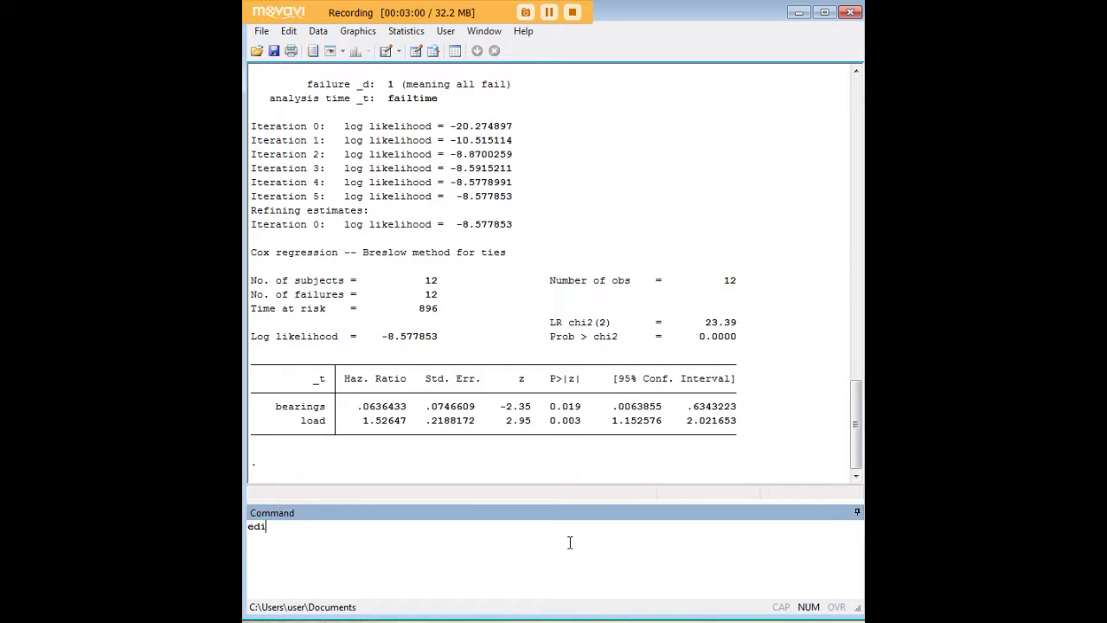
{"action": "type", "text": "t"}
{"action": "key", "text": "Return"}
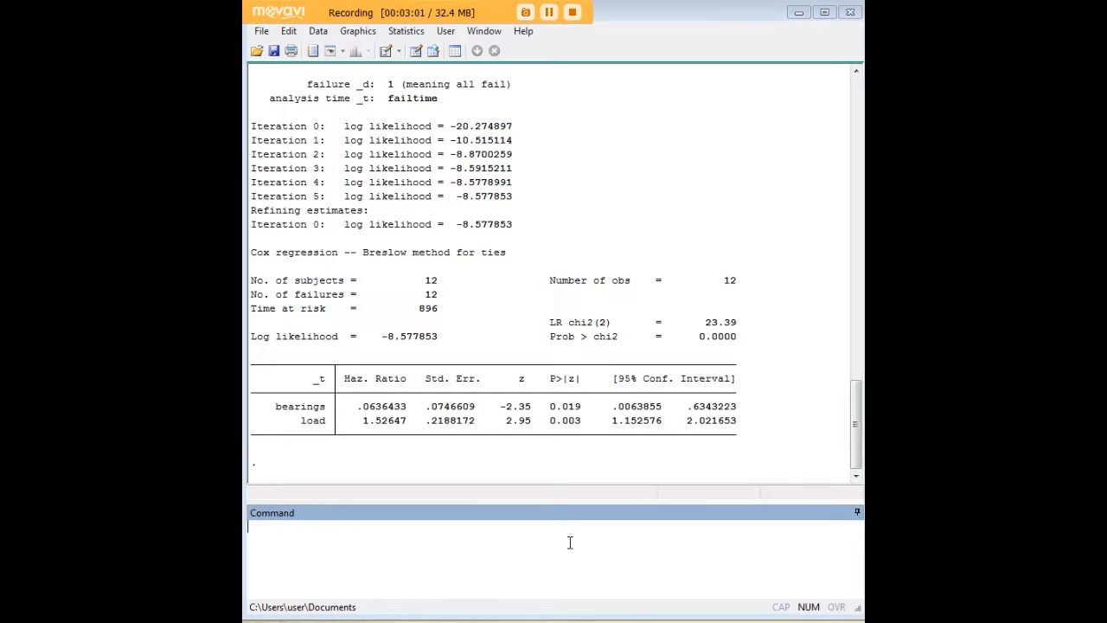
{"action": "left_click", "coordinate": [397, 128]}
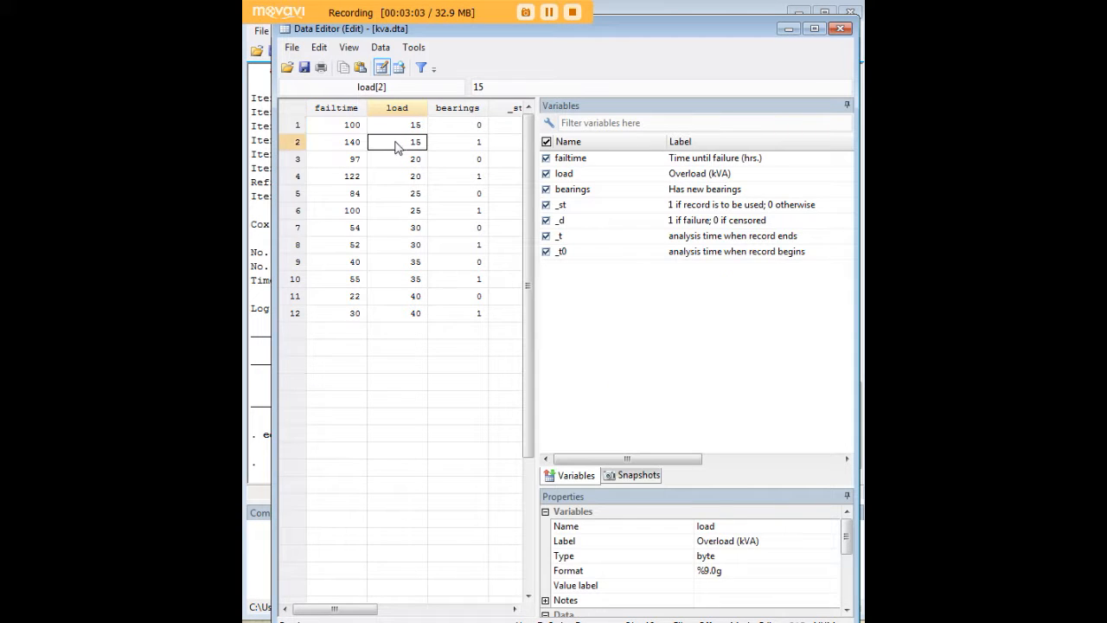
{"action": "left_click", "coordinate": [397, 159]}
{"action": "left_click", "coordinate": [395, 129]}
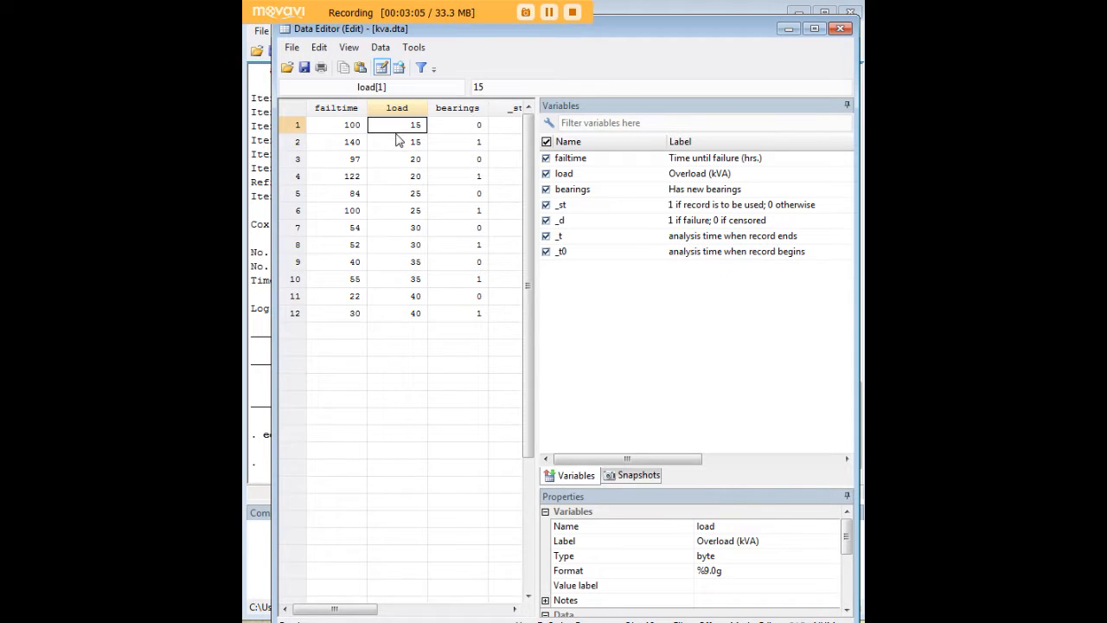
{"action": "left_click", "coordinate": [395, 142]}
{"action": "left_click", "coordinate": [395, 160]}
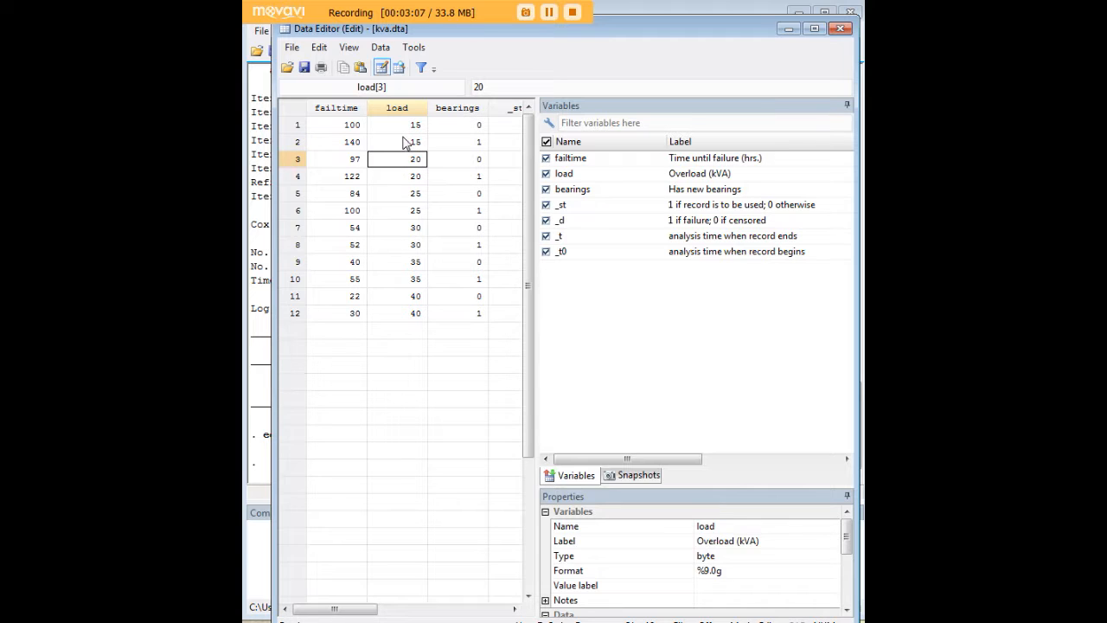
{"action": "left_click", "coordinate": [400, 130]}
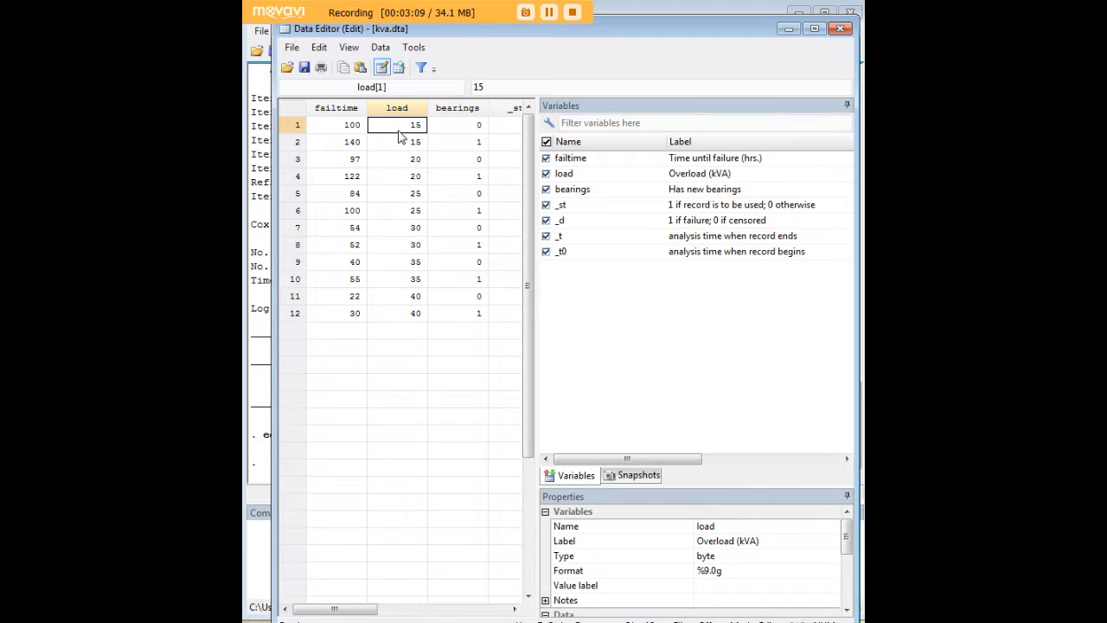
{"action": "left_click", "coordinate": [403, 159]}
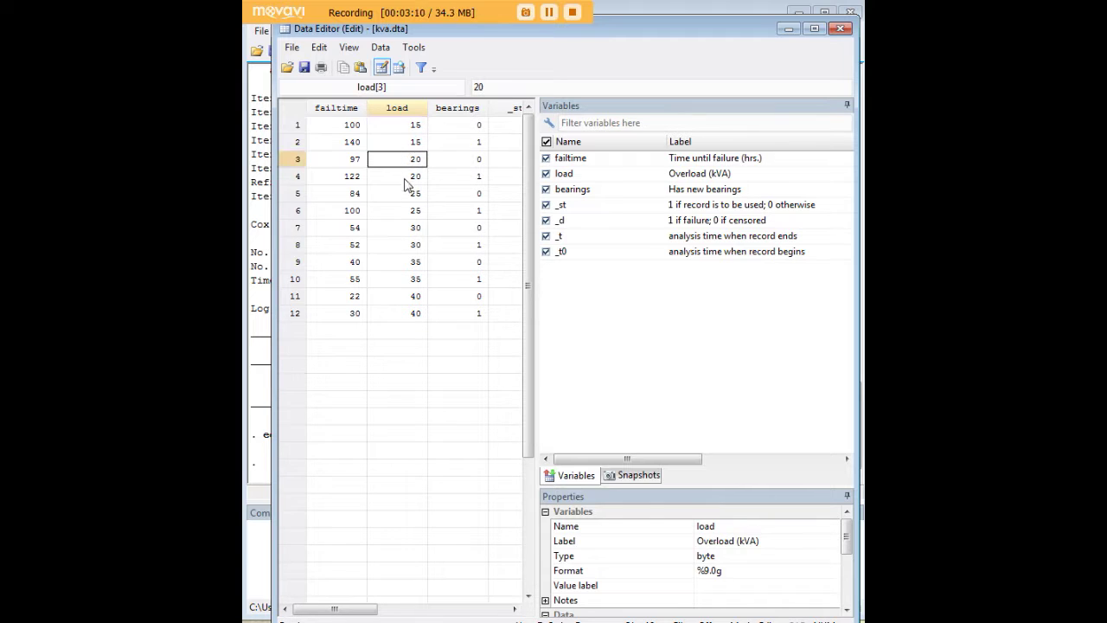
{"action": "left_click", "coordinate": [788, 29]}
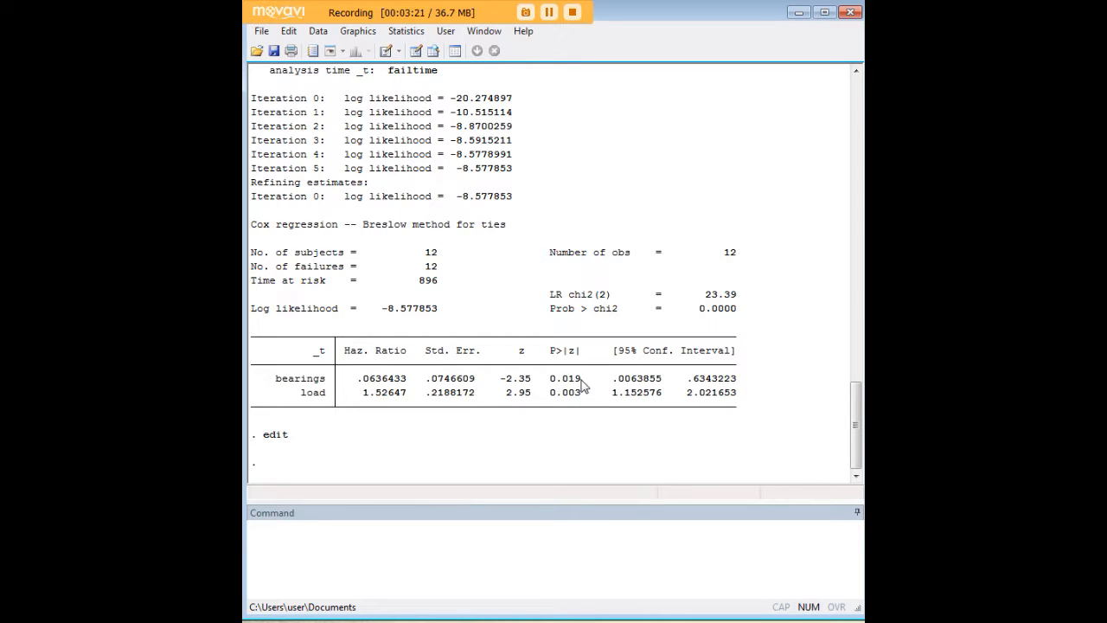
{"action": "left_click_drag", "start_coordinate": [743, 382], "coordinate": [277, 380]}
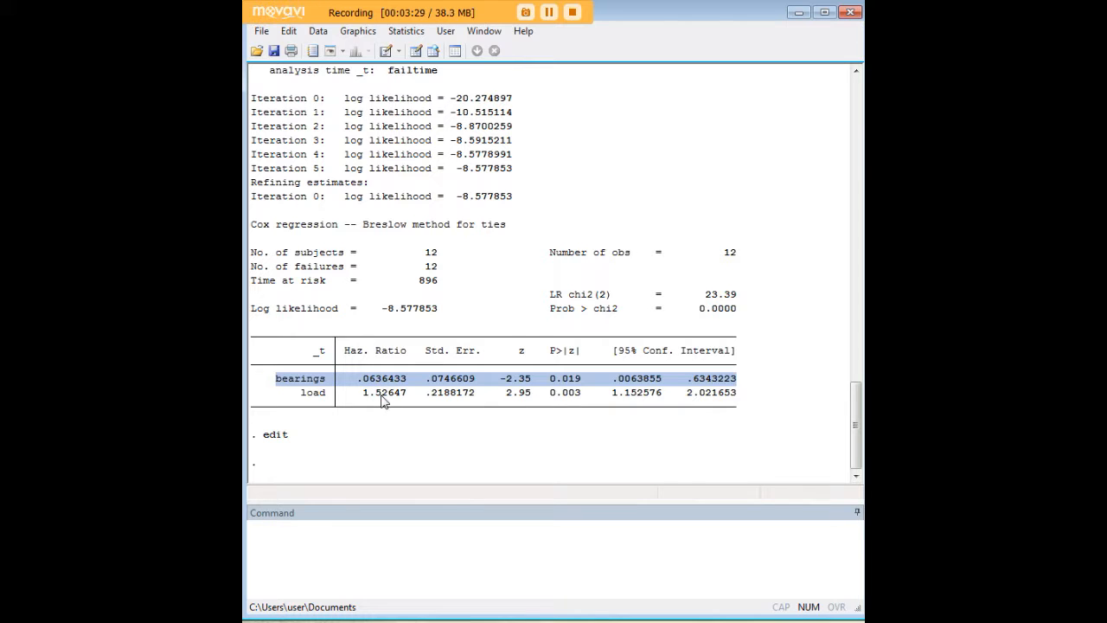
{"action": "left_click", "coordinate": [374, 386]}
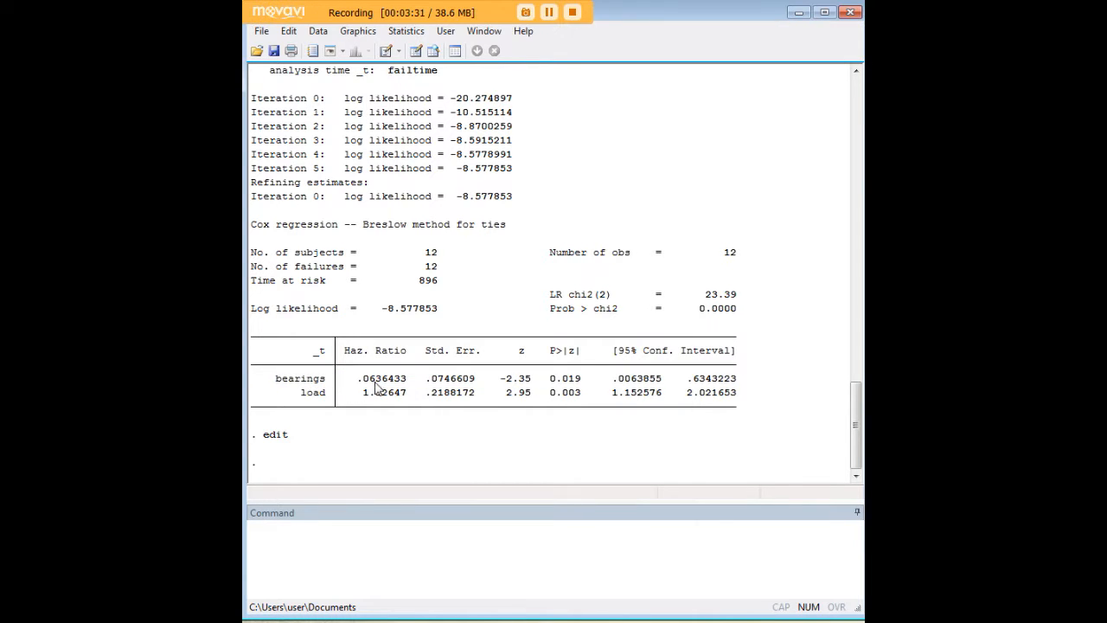
{"action": "left_click_drag", "start_coordinate": [735, 381], "coordinate": [616, 383]}
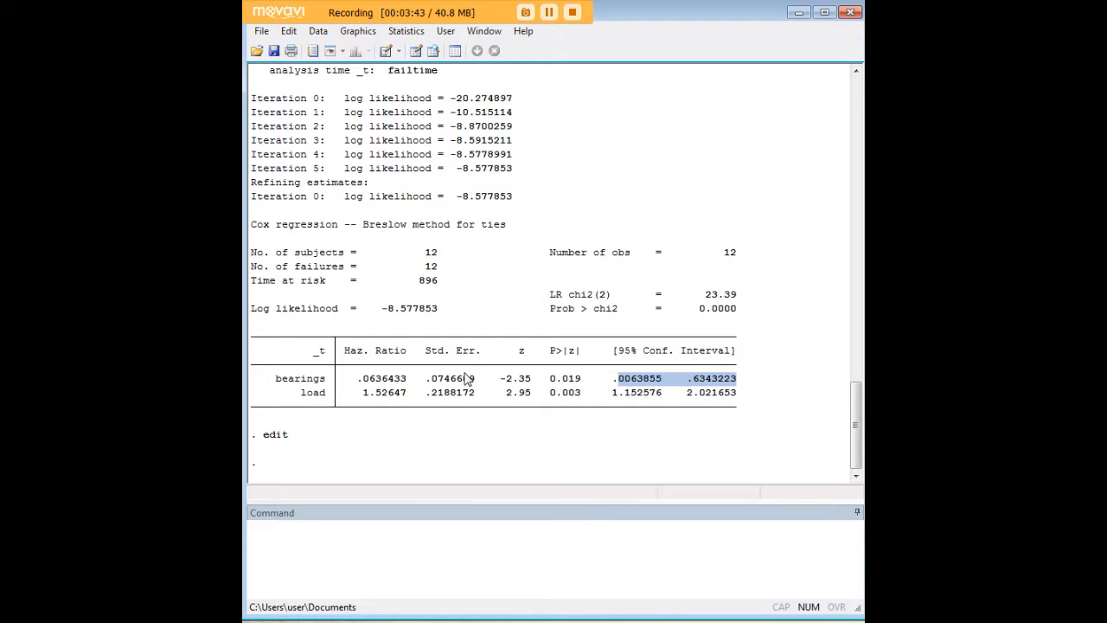
{"action": "left_click_drag", "start_coordinate": [742, 378], "coordinate": [616, 383]}
{"action": "left_click", "coordinate": [413, 383]}
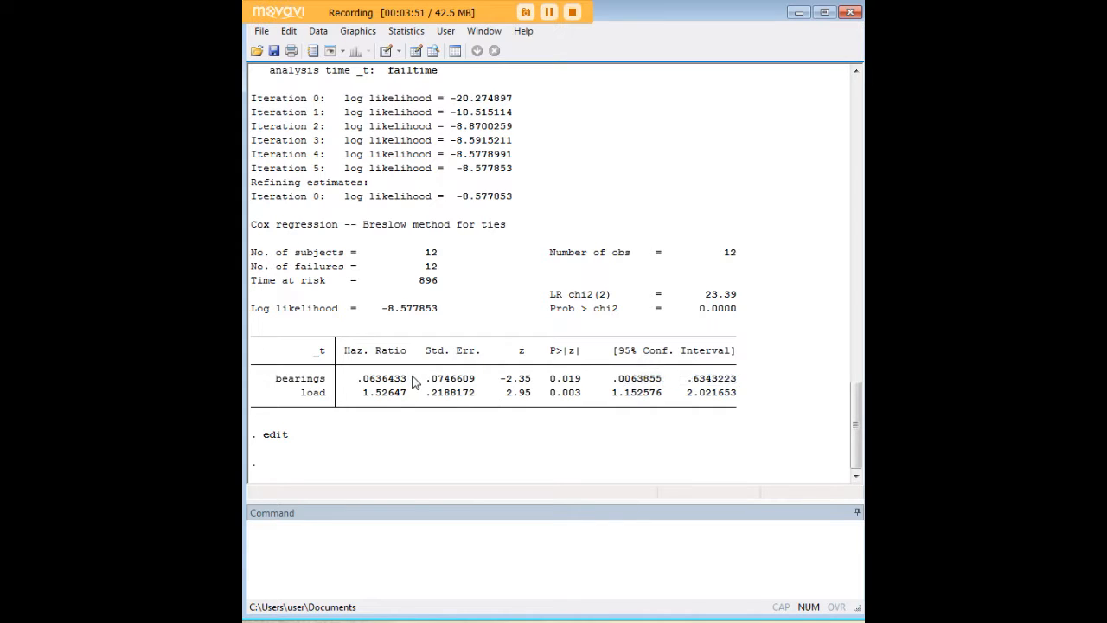
{"action": "left_click_drag", "start_coordinate": [414, 384], "coordinate": [363, 390]}
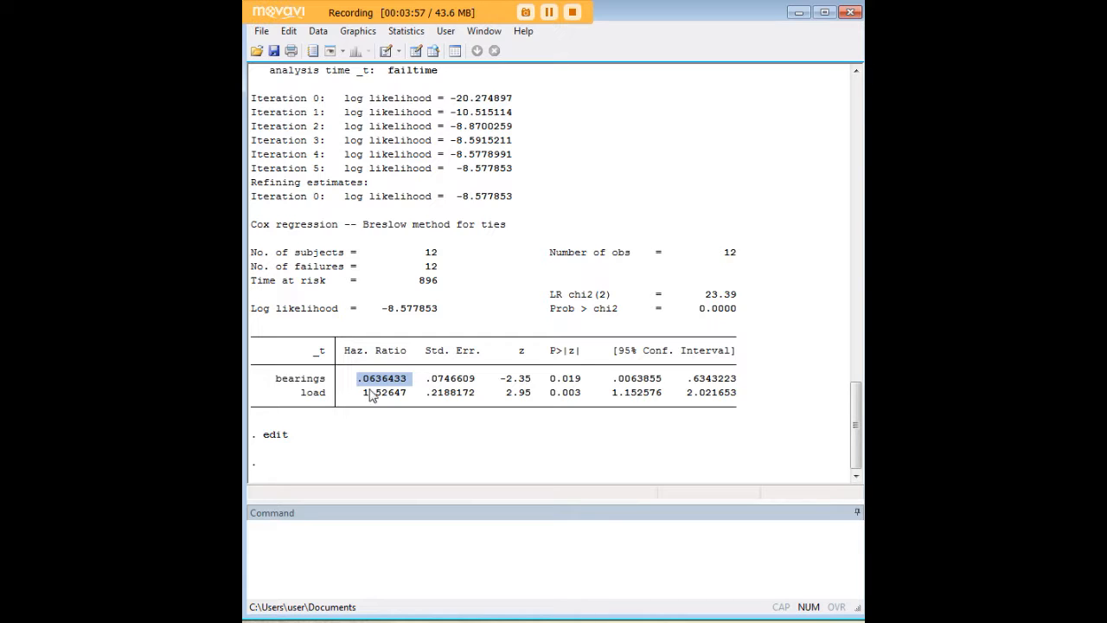
{"action": "left_click", "coordinate": [397, 382]}
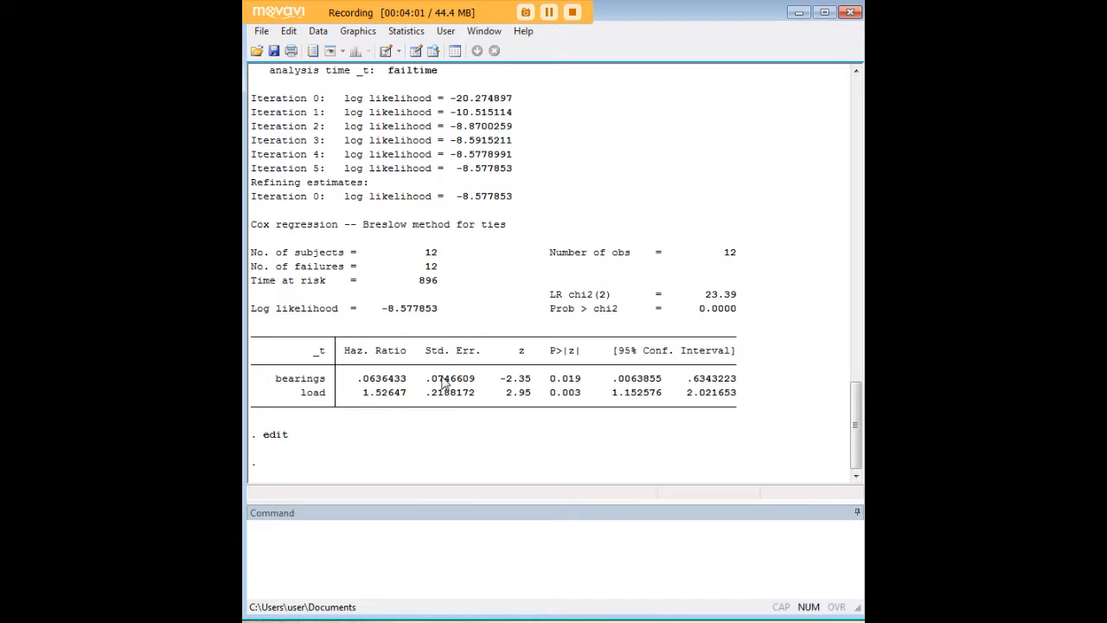
{"action": "left_click_drag", "start_coordinate": [414, 393], "coordinate": [387, 394]}
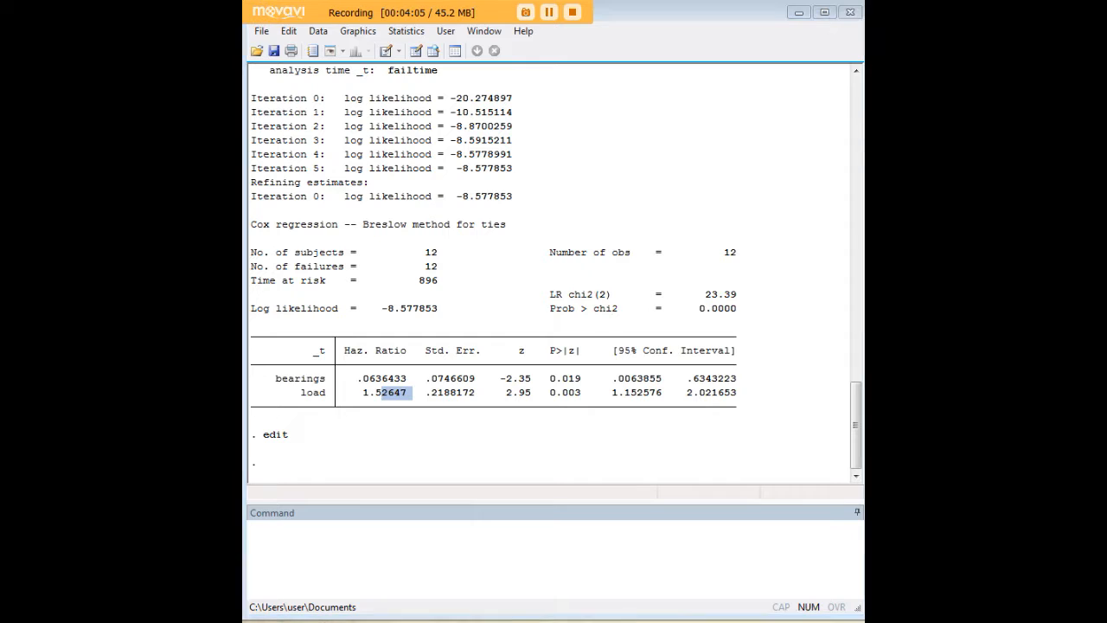
{"action": "left_click", "coordinate": [702, 533]}
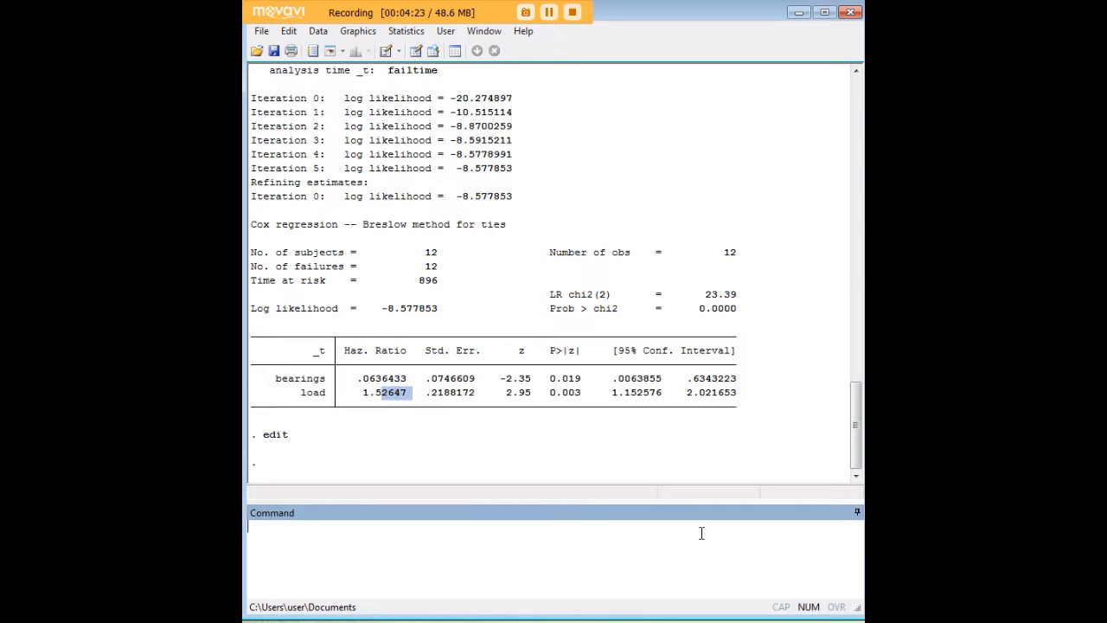
{"action": "type", "text": "estat phtest"}
Step: Run estat phtest and highlight the global test result: chi2 1.92, 2 df, Prob>chi2 0.3835
{"action": "key", "text": "Return"}
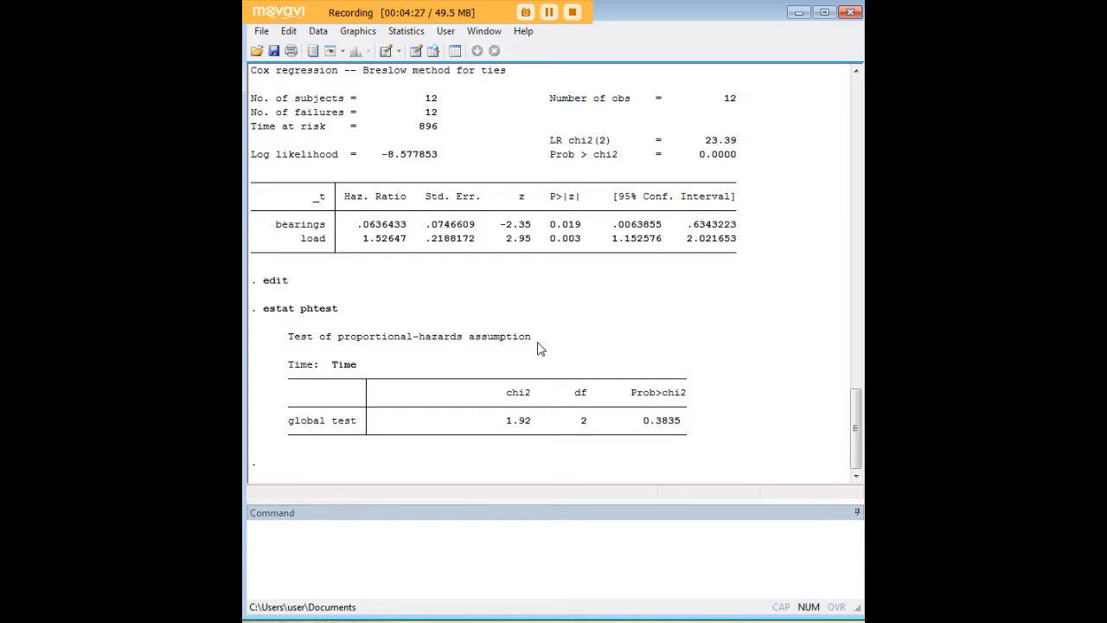
{"action": "left_click_drag", "start_coordinate": [539, 345], "coordinate": [294, 346]}
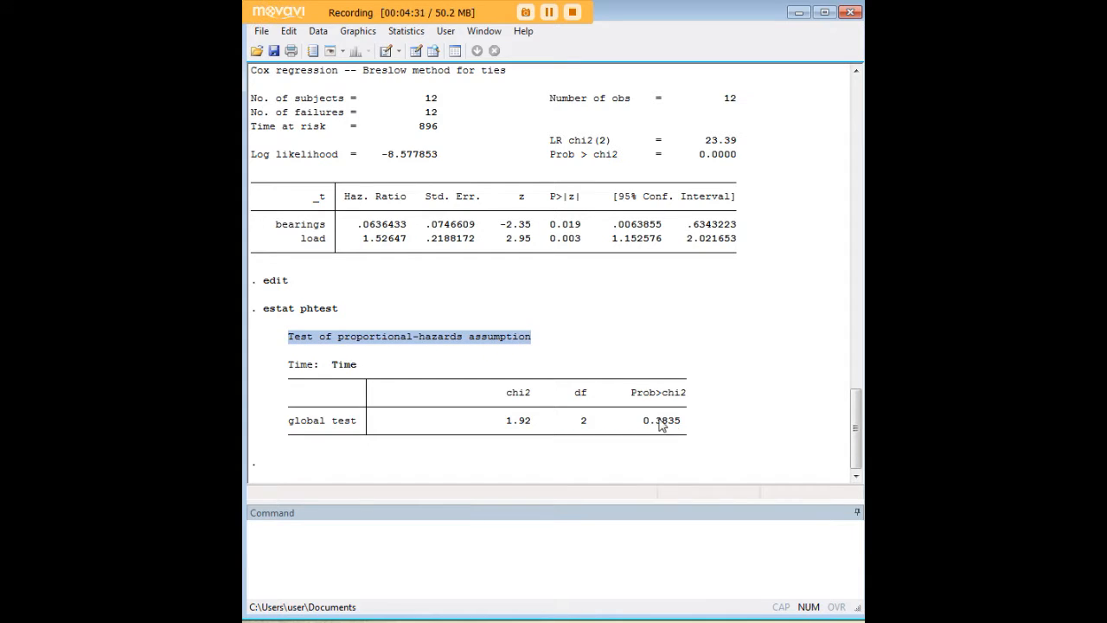
{"action": "left_click_drag", "start_coordinate": [681, 430], "coordinate": [646, 430]}
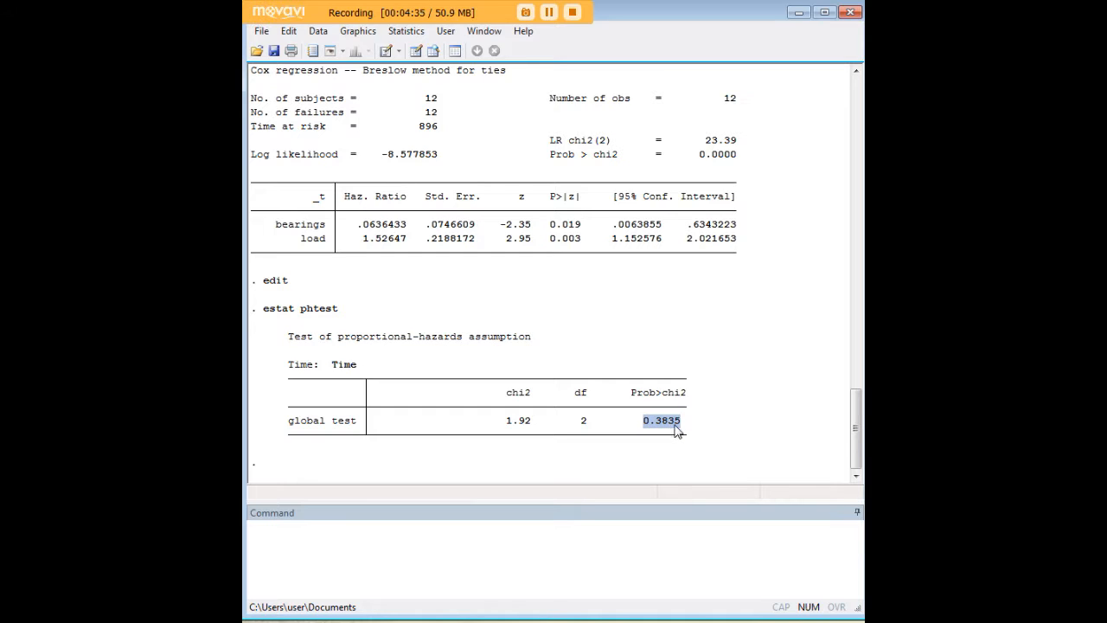
{"action": "left_click", "coordinate": [600, 351]}
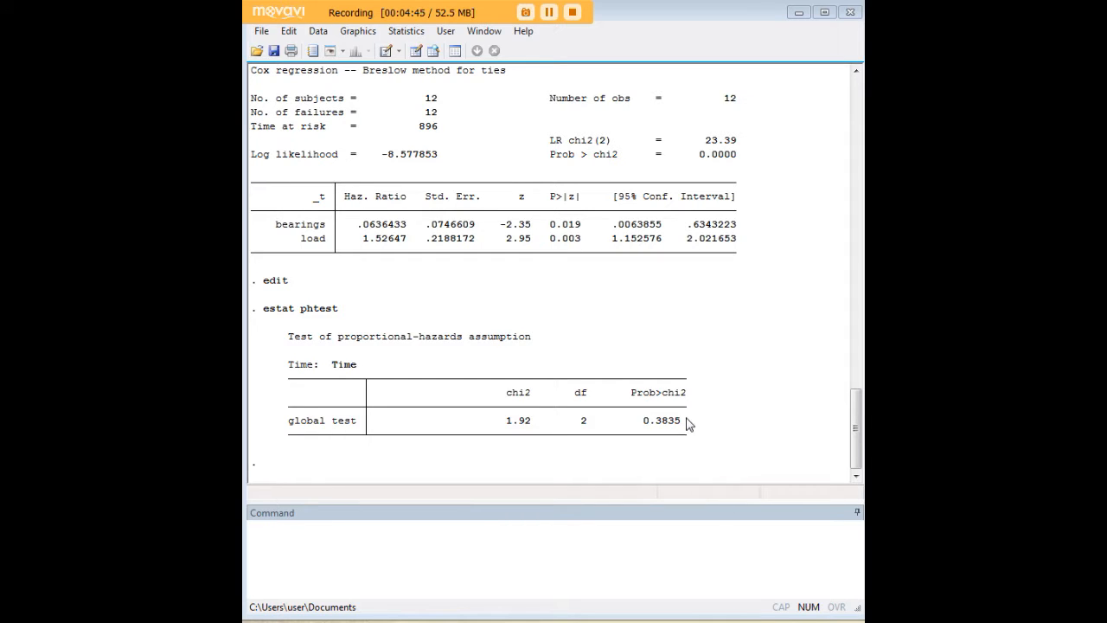
{"action": "left_click_drag", "start_coordinate": [686, 421], "coordinate": [644, 423]}
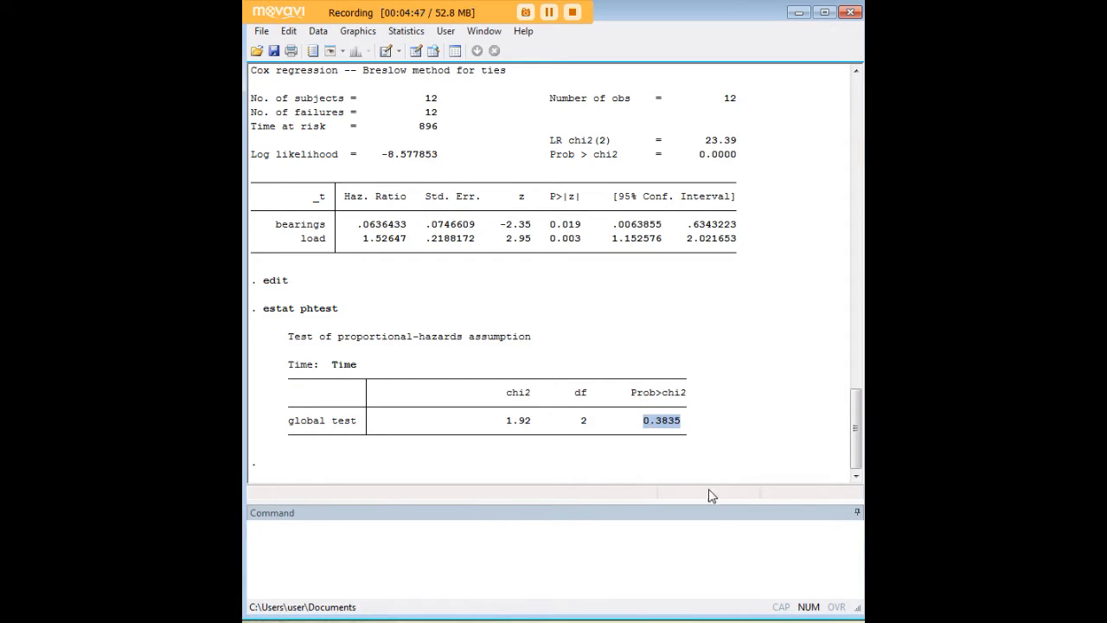
{"action": "left_click", "coordinate": [638, 550]}
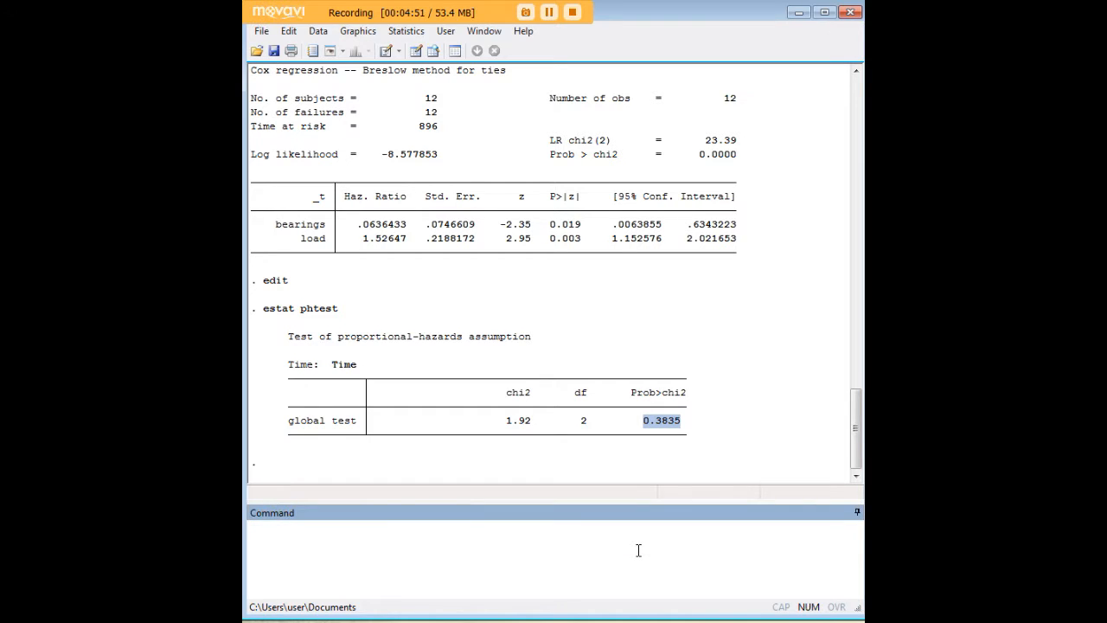
{"action": "type", "text": "estat phtest, plot(bearing) scheme(s1color)"}
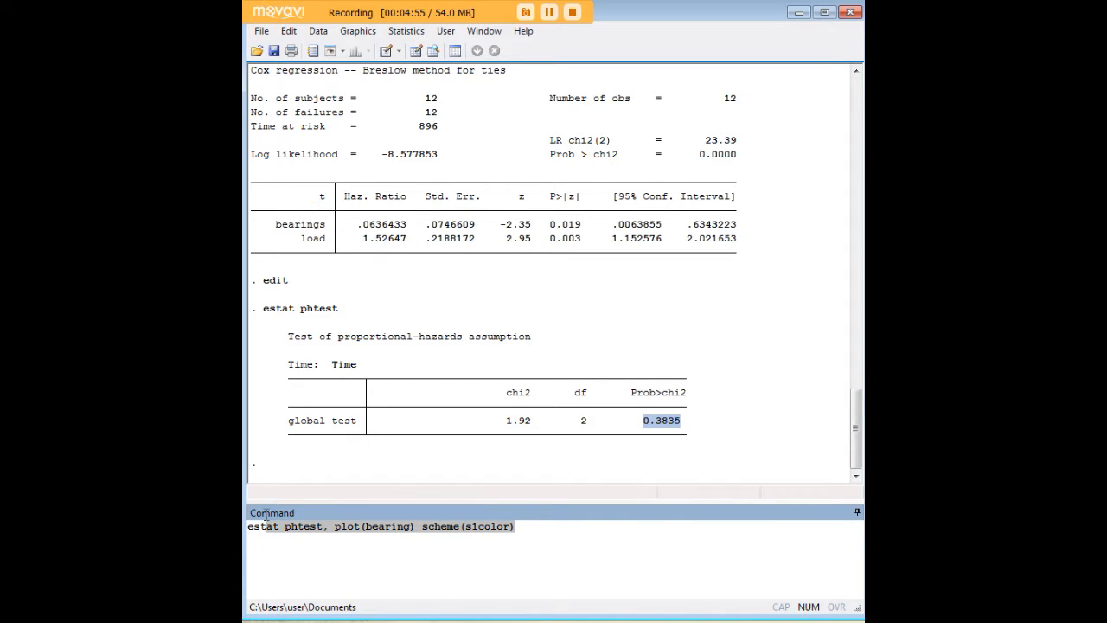
Step: Draw the scaled Schoenfeld residual plot for bearings with scheme s1color, then minimize the Graph window
{"action": "left_click_drag", "start_coordinate": [522, 530], "coordinate": [247, 528]}
{"action": "left_click", "coordinate": [366, 531]}
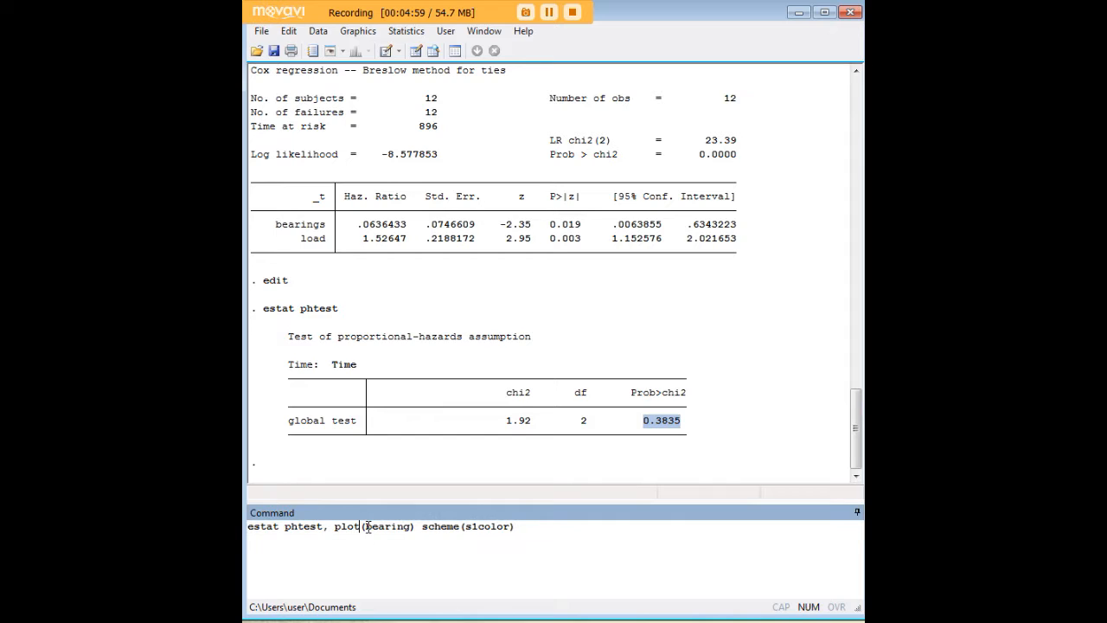
{"action": "mouse_move", "coordinate": [520, 530]}
{"action": "left_mouse_down"}
{"action": "mouse_move", "coordinate": [377, 530]}
{"action": "mouse_move", "coordinate": [412, 530]}
{"action": "left_mouse_up"}
{"action": "left_click", "coordinate": [366, 530]}
{"action": "left_click", "coordinate": [527, 532]}
{"action": "key", "text": "Return"}
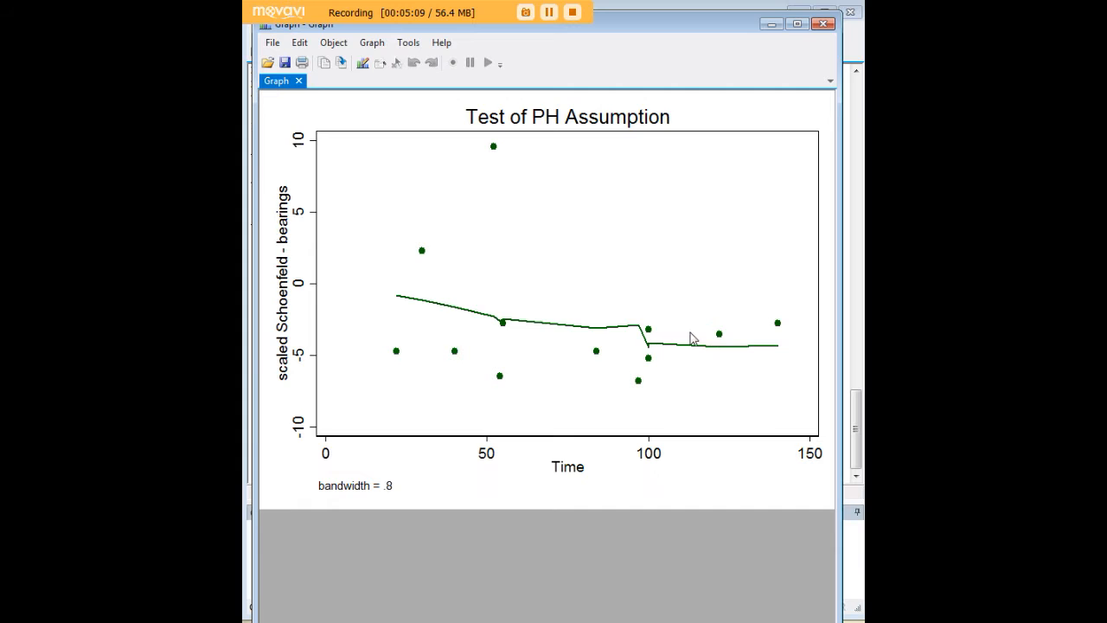
{"action": "left_click", "coordinate": [773, 26]}
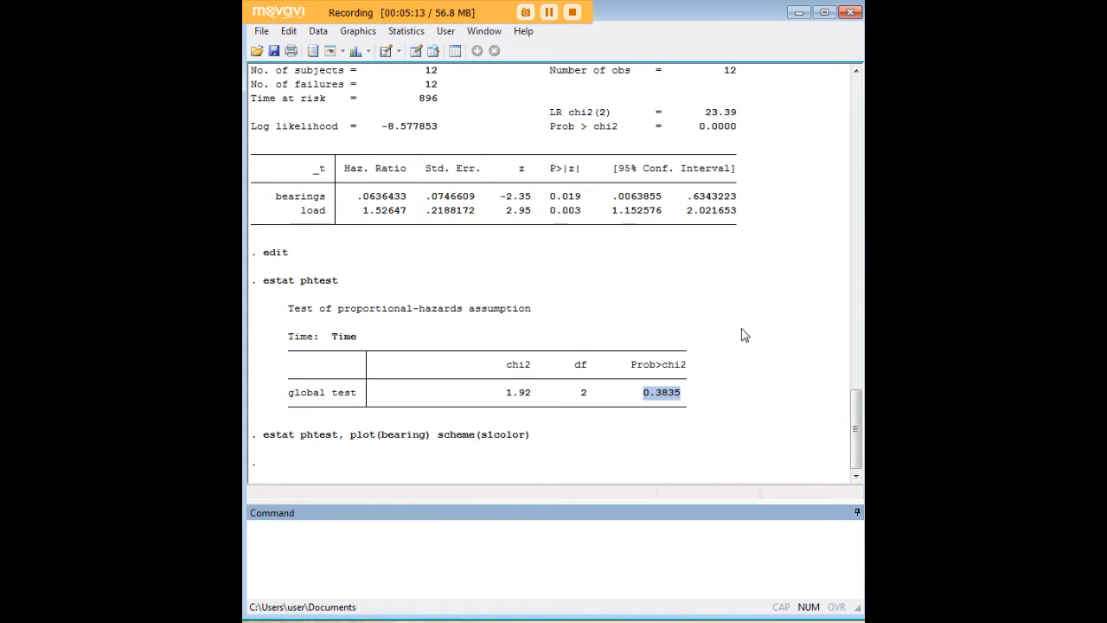
Step: Re-highlight the global test p-value 0.3835 in the Results window for emphasis
{"action": "left_click", "coordinate": [732, 393]}
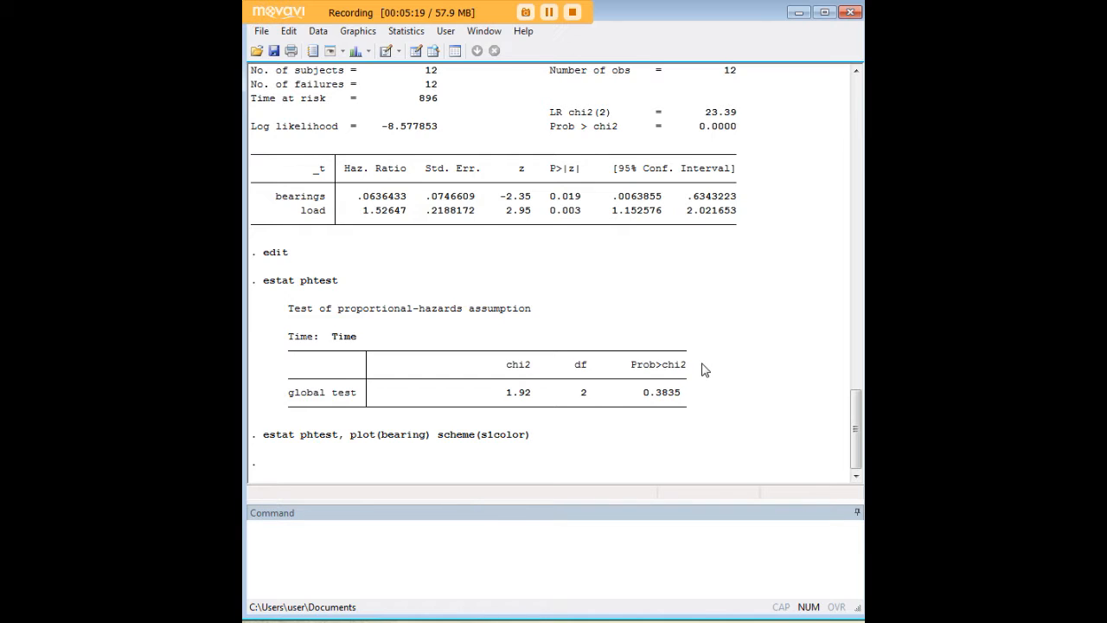
{"action": "left_click_drag", "start_coordinate": [683, 395], "coordinate": [645, 398]}
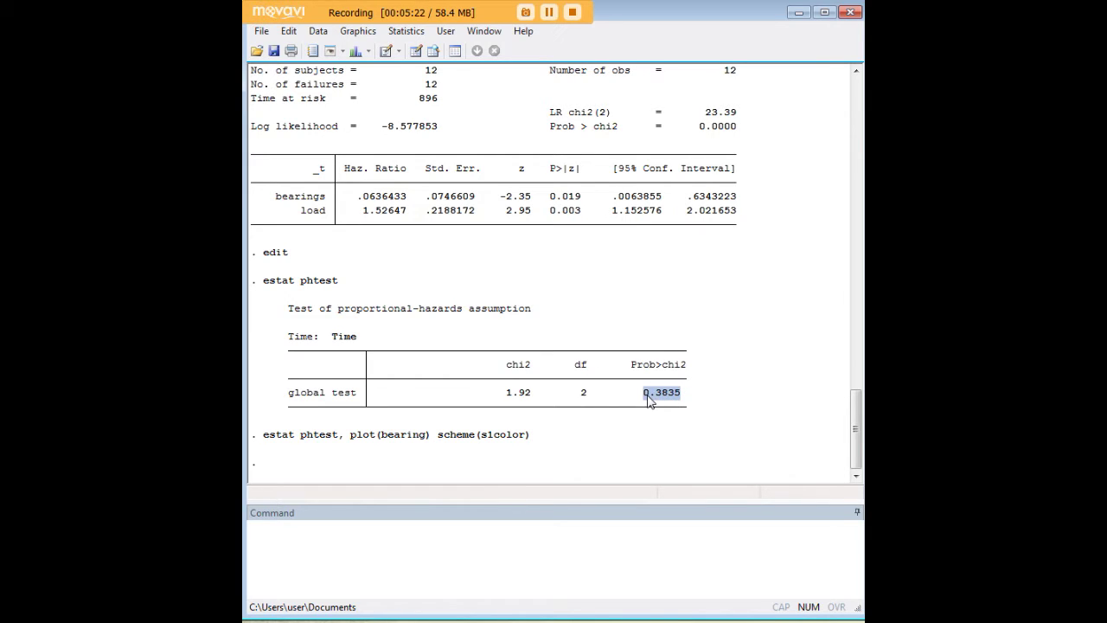
{"action": "left_click", "coordinate": [690, 396]}
{"action": "left_click_drag", "start_coordinate": [686, 395], "coordinate": [650, 399]}
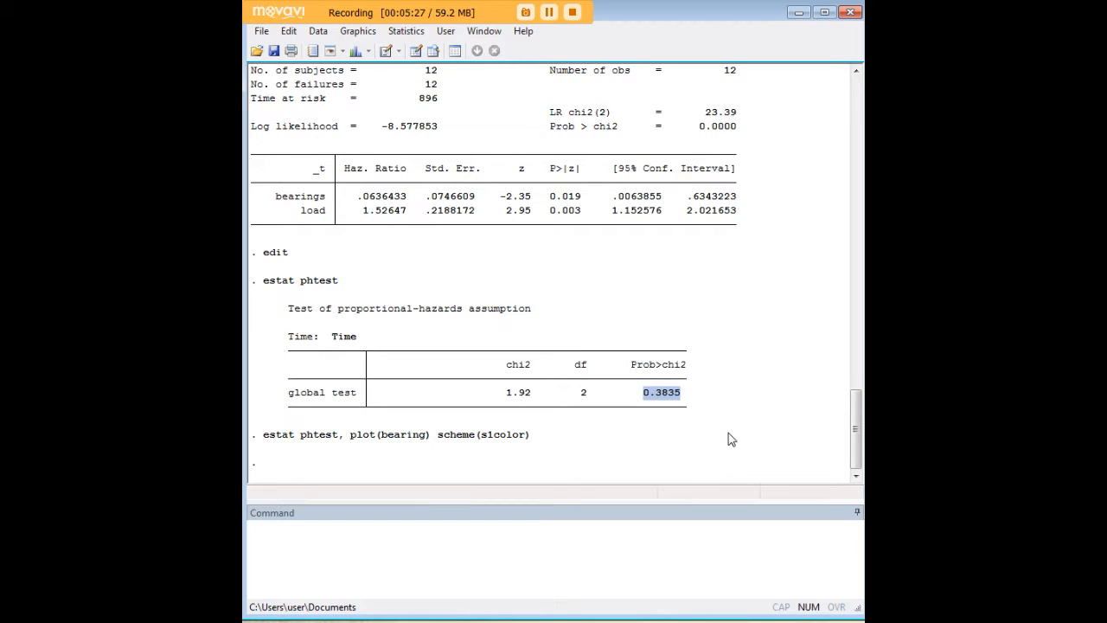